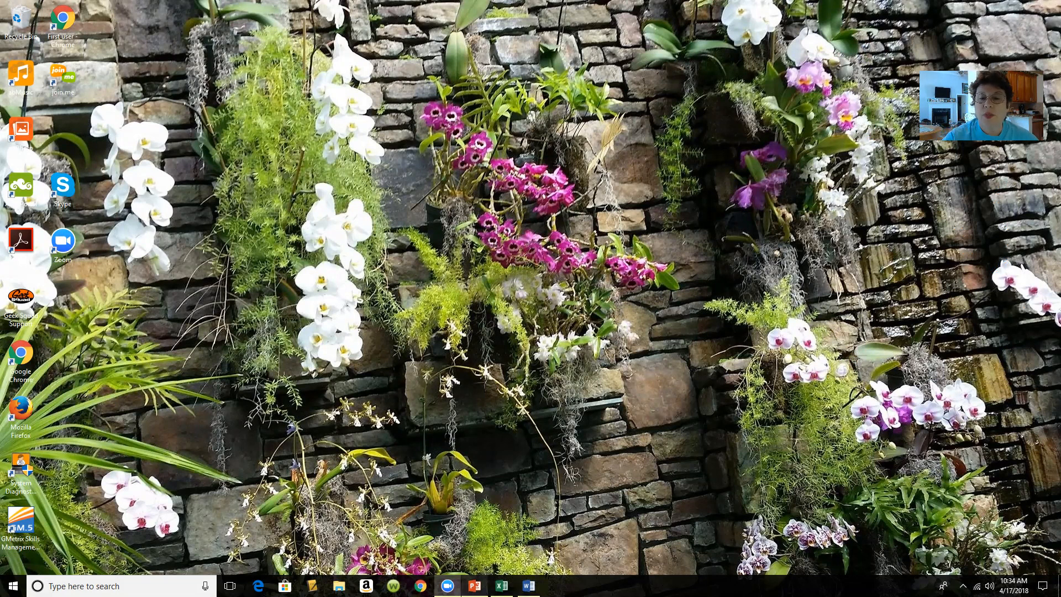
# Switch to PowerPoint, examine the data, chart requirements and sample charts on slides 2 and 3 of Bailey Awards Activity Layout, and close the presentation
pyautogui.moveTo(474, 585)
pyautogui.click(473, 528)
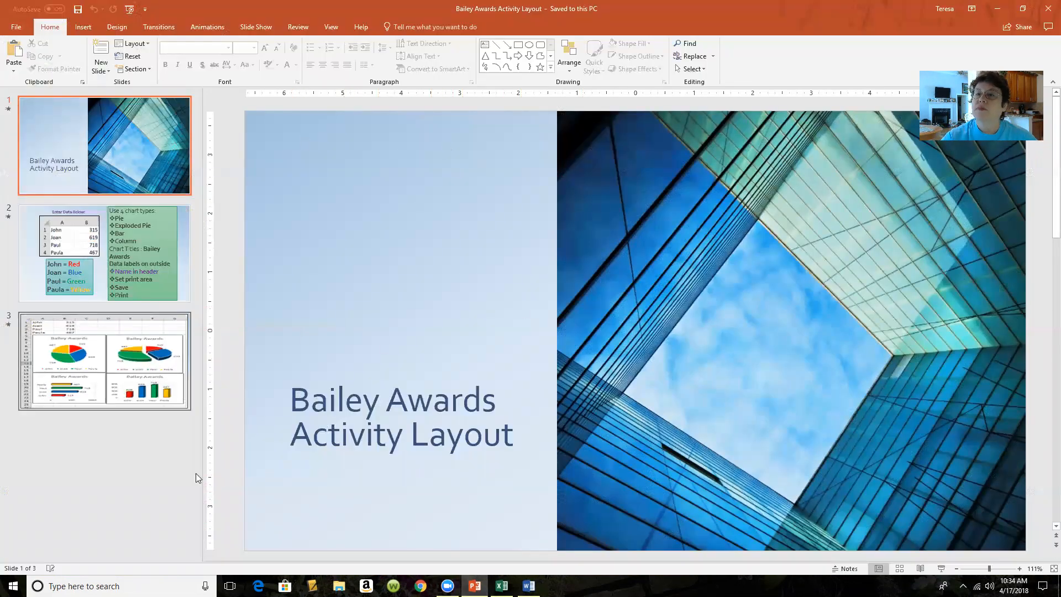
pyautogui.click(100, 255)
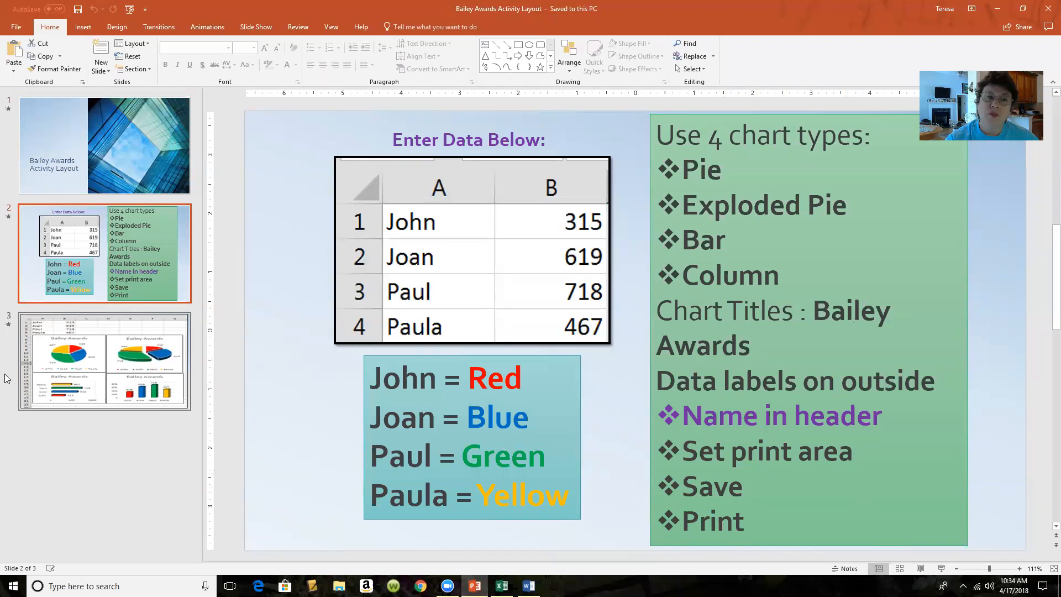
pyautogui.click(97, 379)
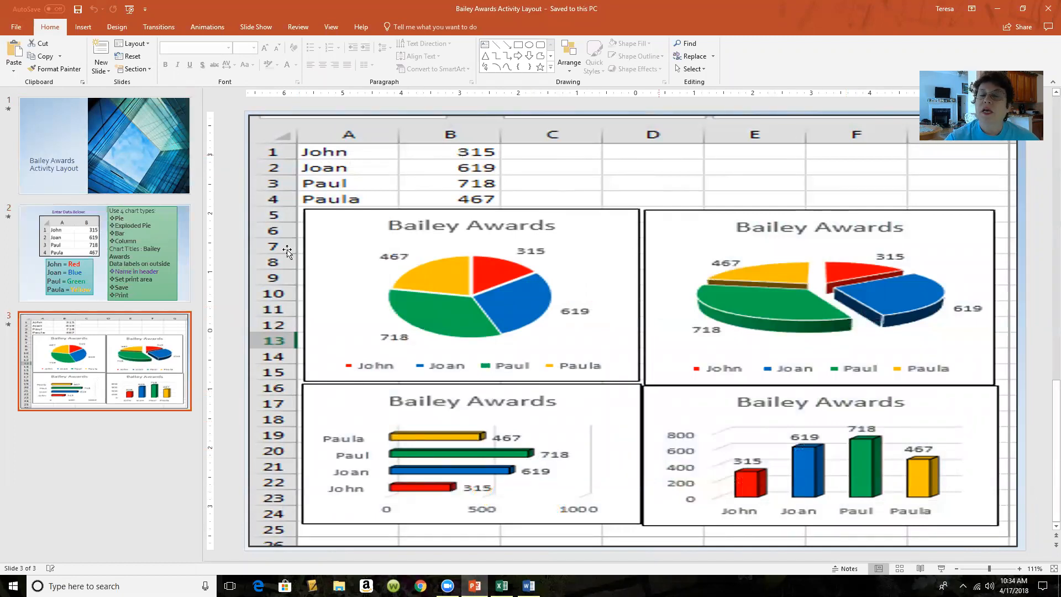
pyautogui.click(133, 257)
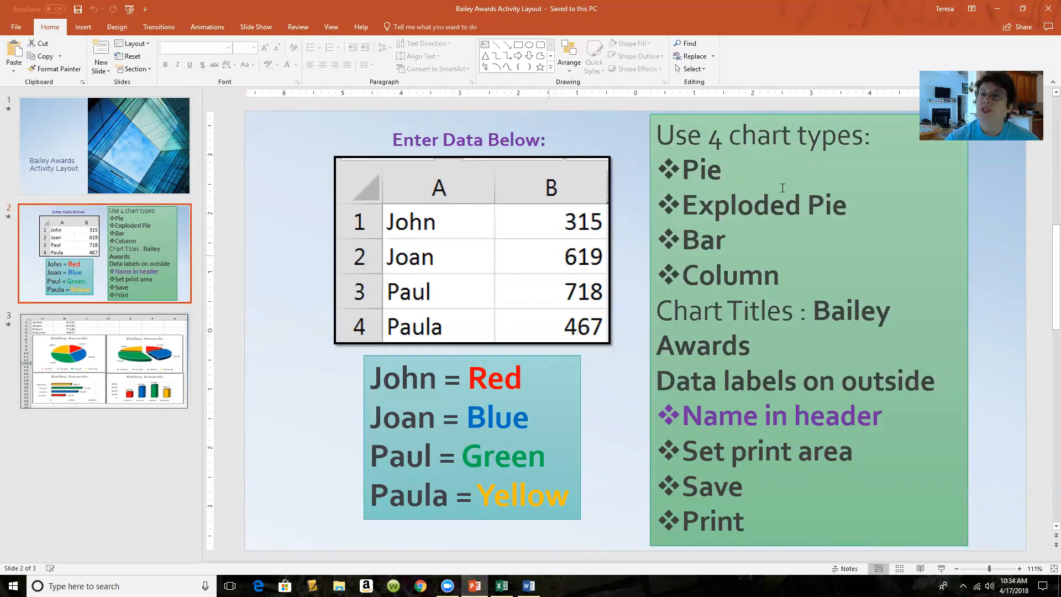
pyautogui.click(1048, 9)
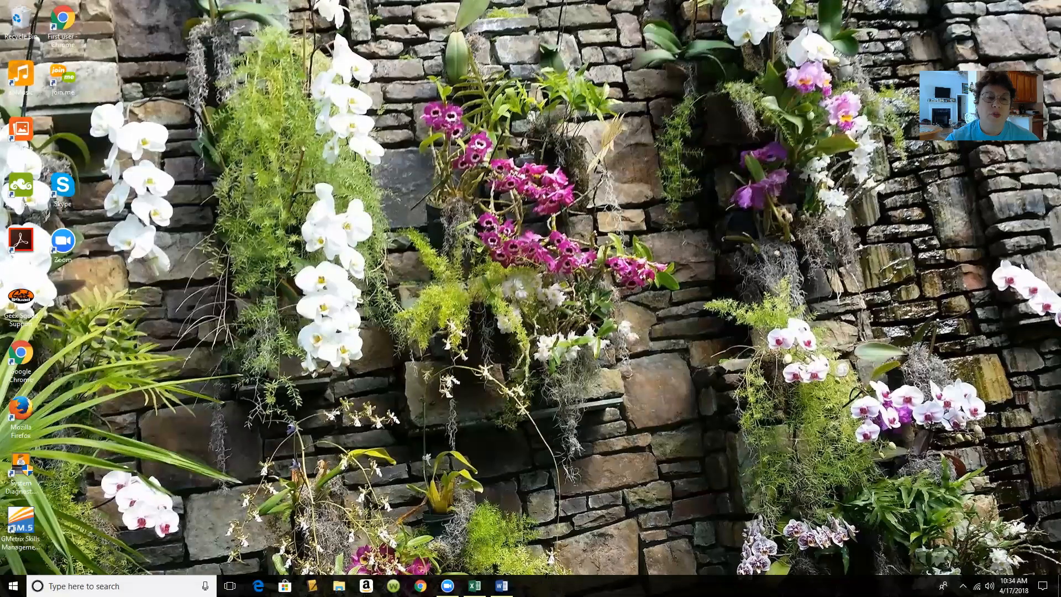
# Open Excel with a blank workbook and maximize its window
pyautogui.click(14, 586)
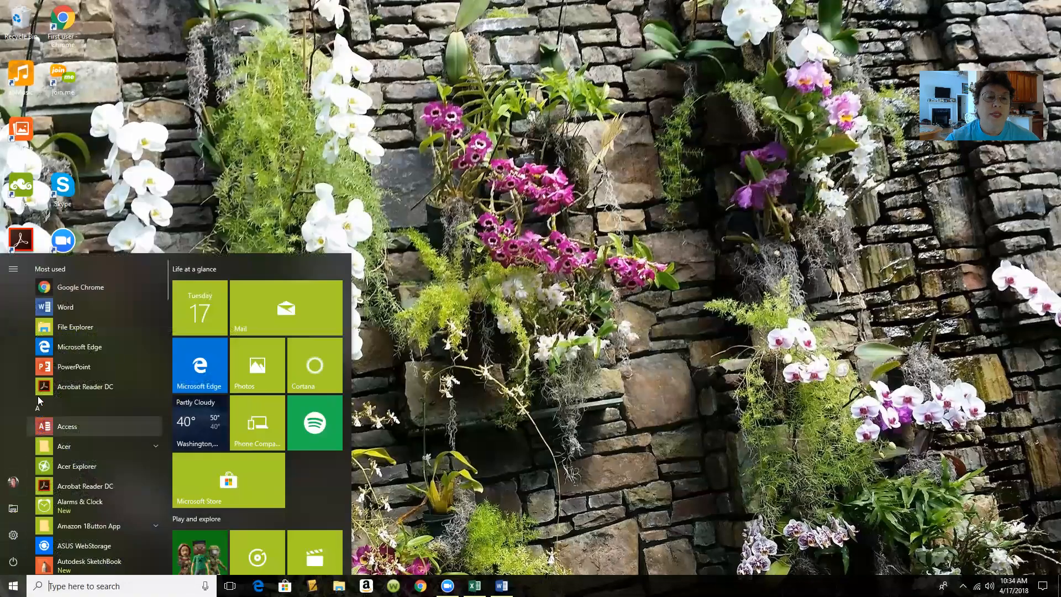
pyautogui.moveTo(167, 267); pyautogui.dragTo(167, 330)
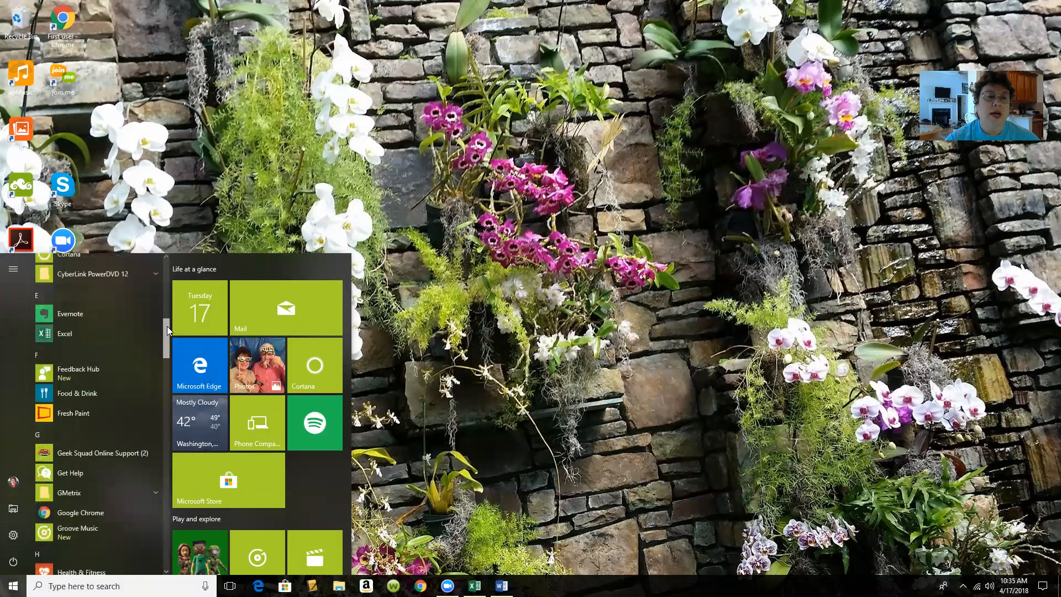
pyautogui.click(58, 336)
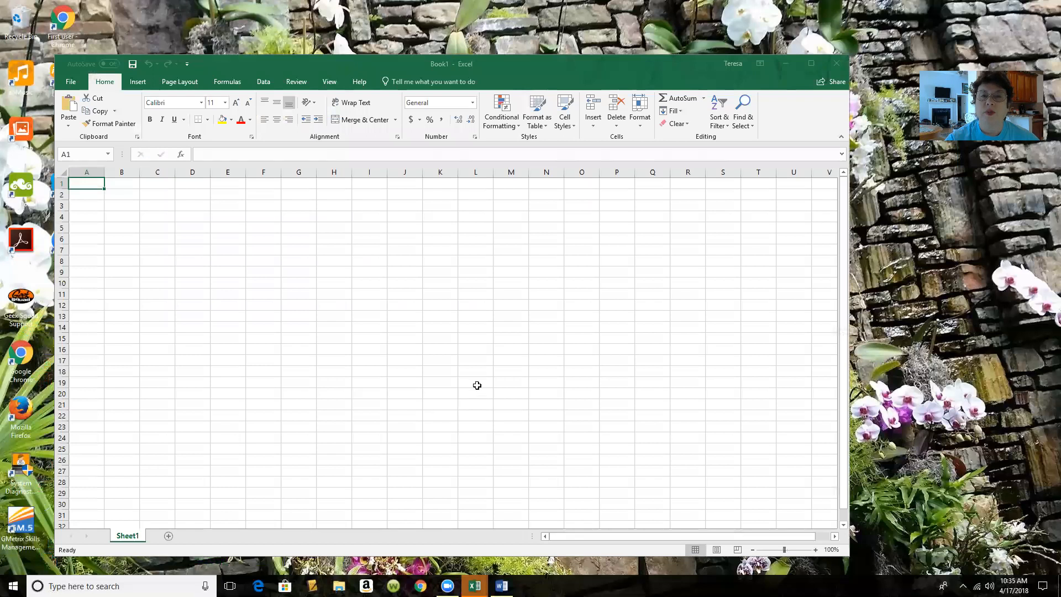
pyautogui.click(811, 64)
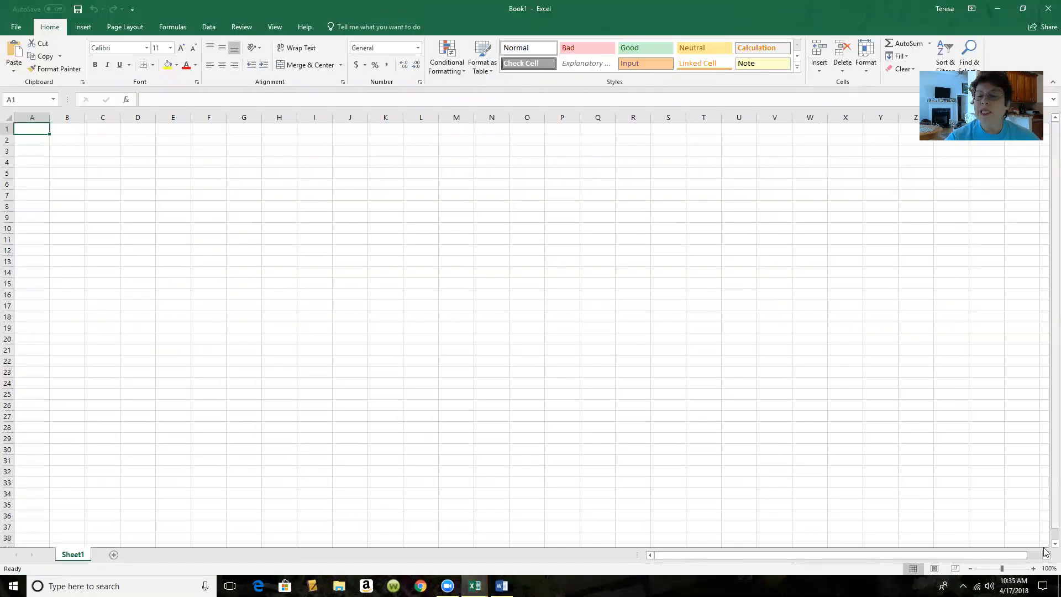
pyautogui.click(1014, 569)
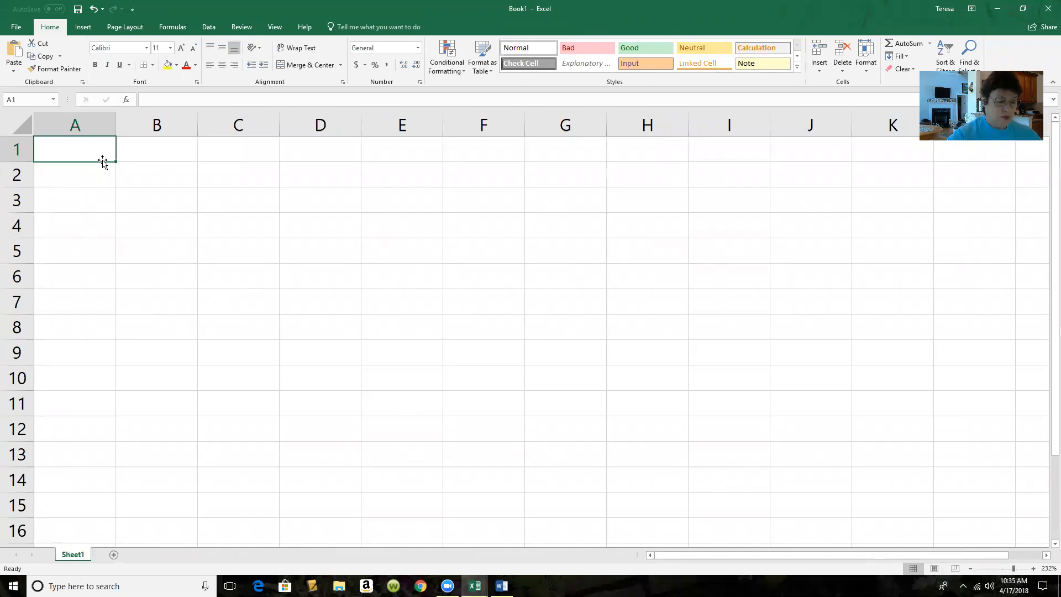
# Fill row 1 with the first person's name in A1, 315 in B1 and Red in C1
pyautogui.write('John')
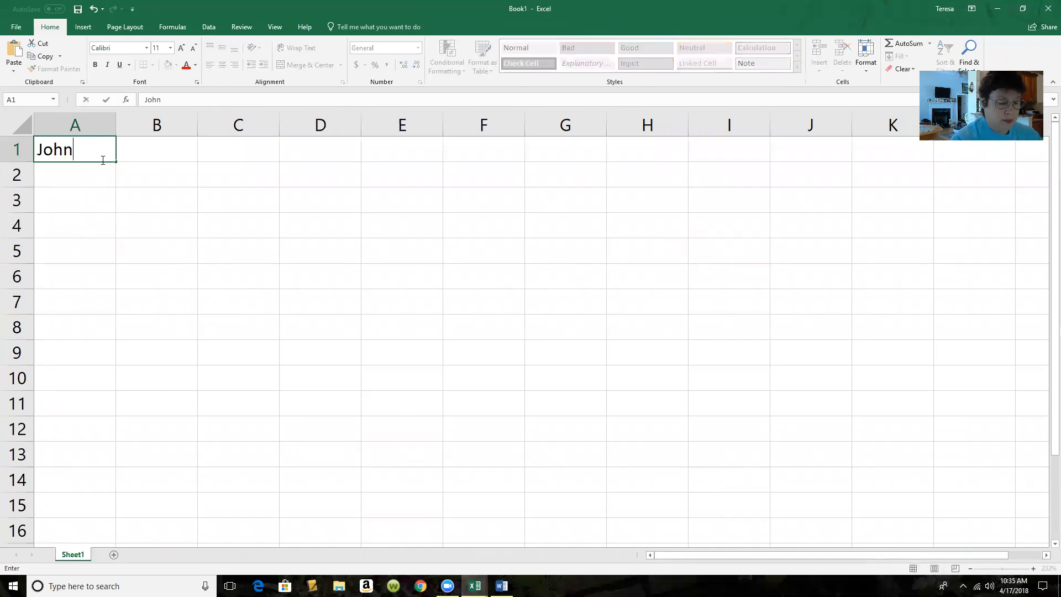
pyautogui.press('Tab')
pyautogui.write('315')
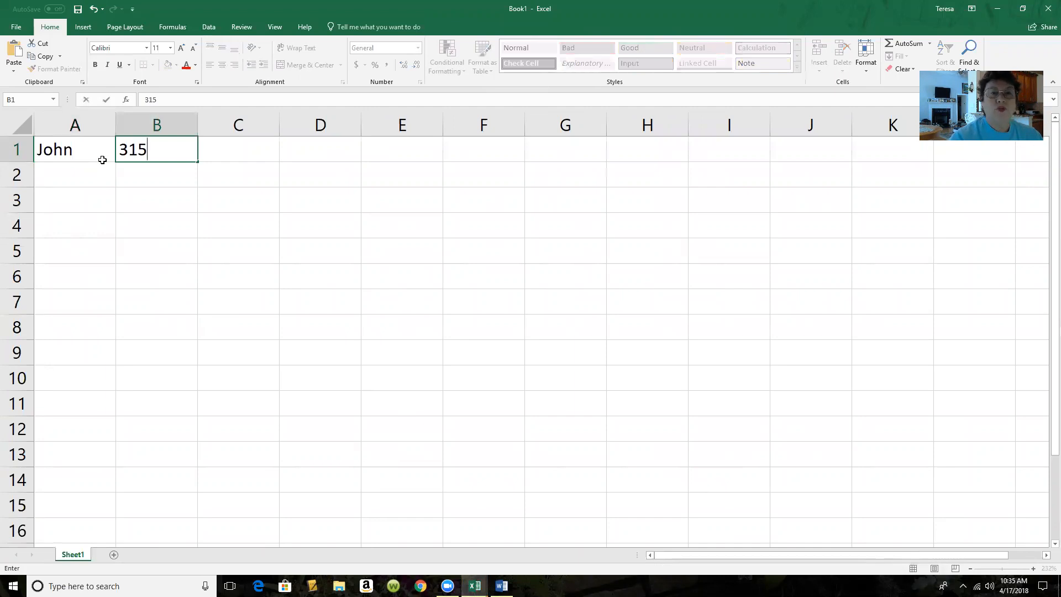
pyautogui.press('Tab')
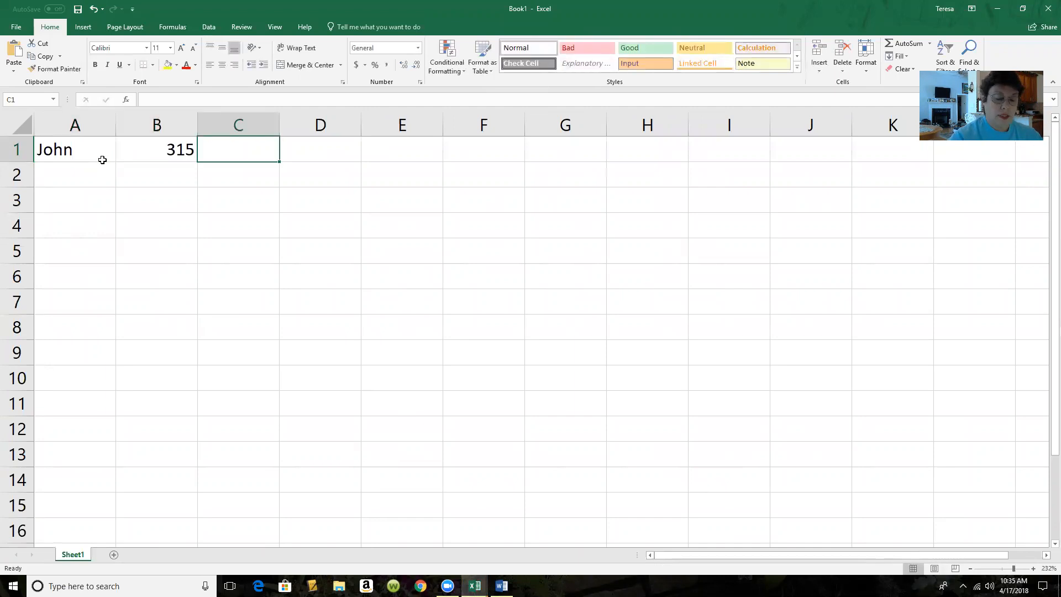
pyautogui.write('Red')
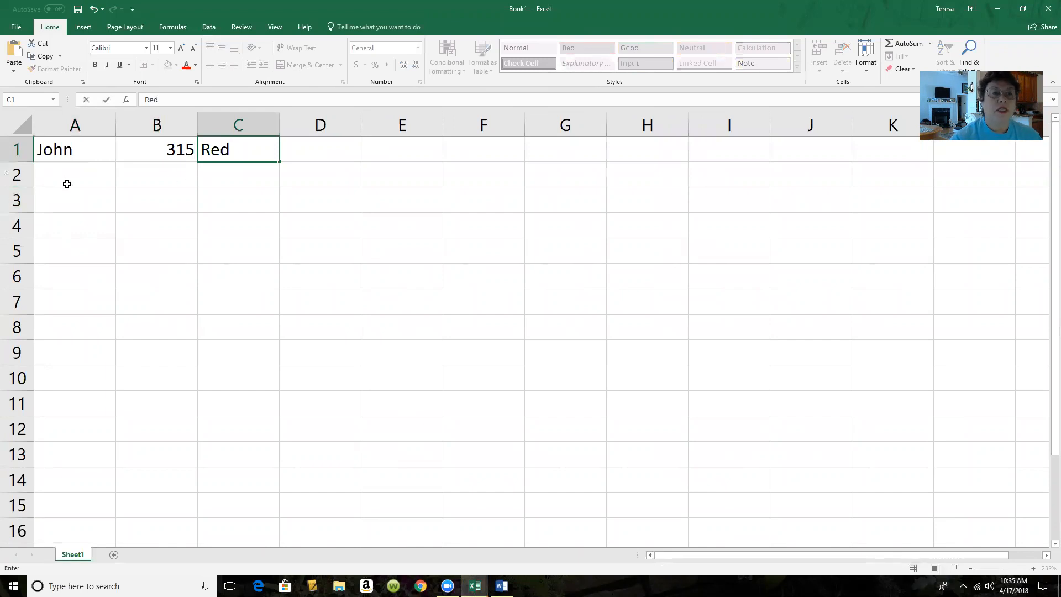
# Fill row 2 with the second person's name in A2, 619 in B2 and Blue in C2
pyautogui.click(67, 181)
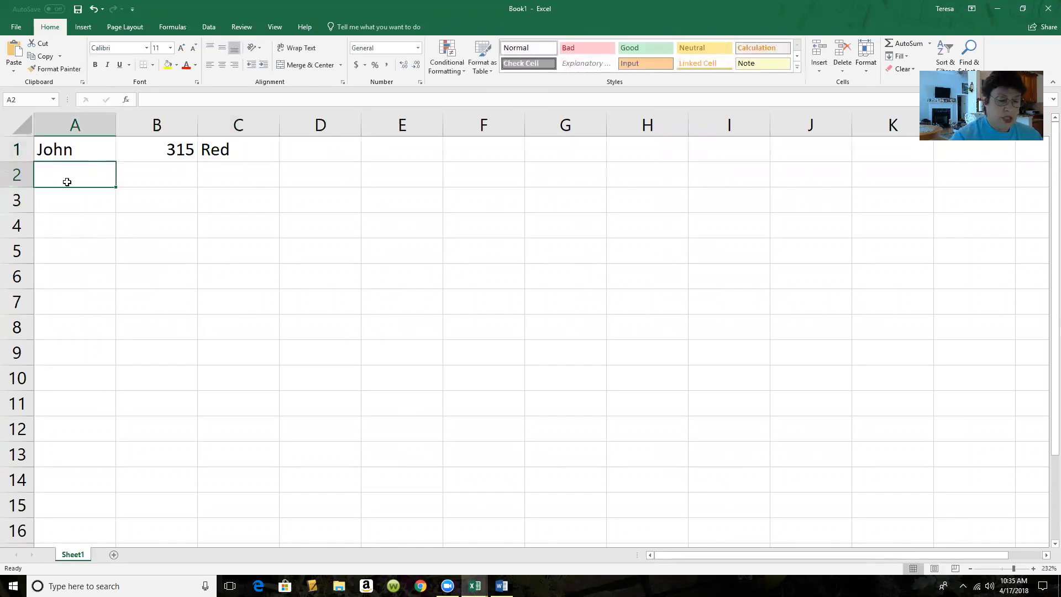
pyautogui.write('Joan')
pyautogui.press('Tab')
pyautogui.write('619')
pyautogui.press('Tab')
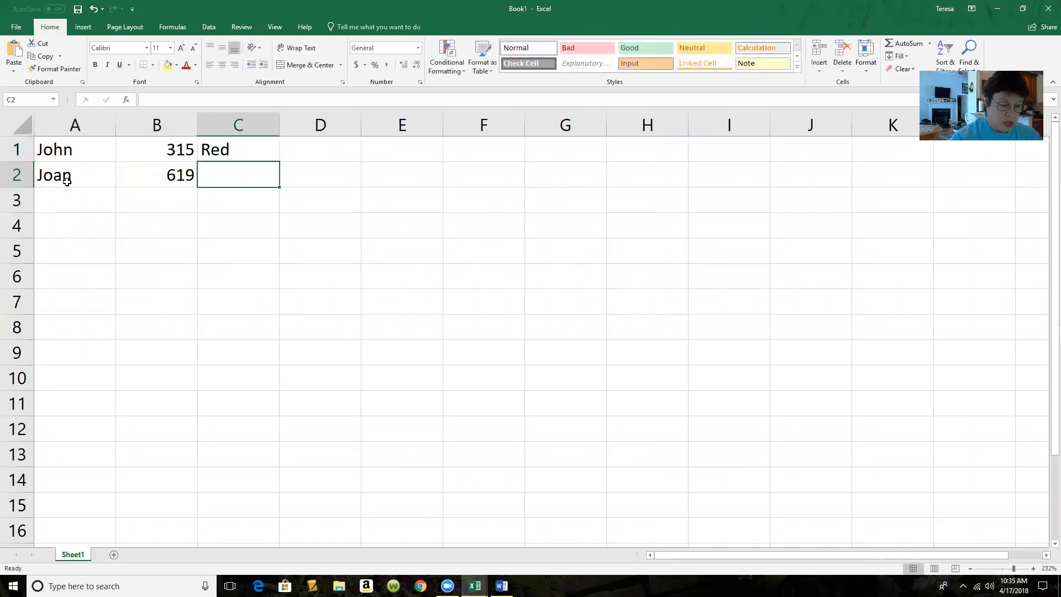
pyautogui.write('Blue')
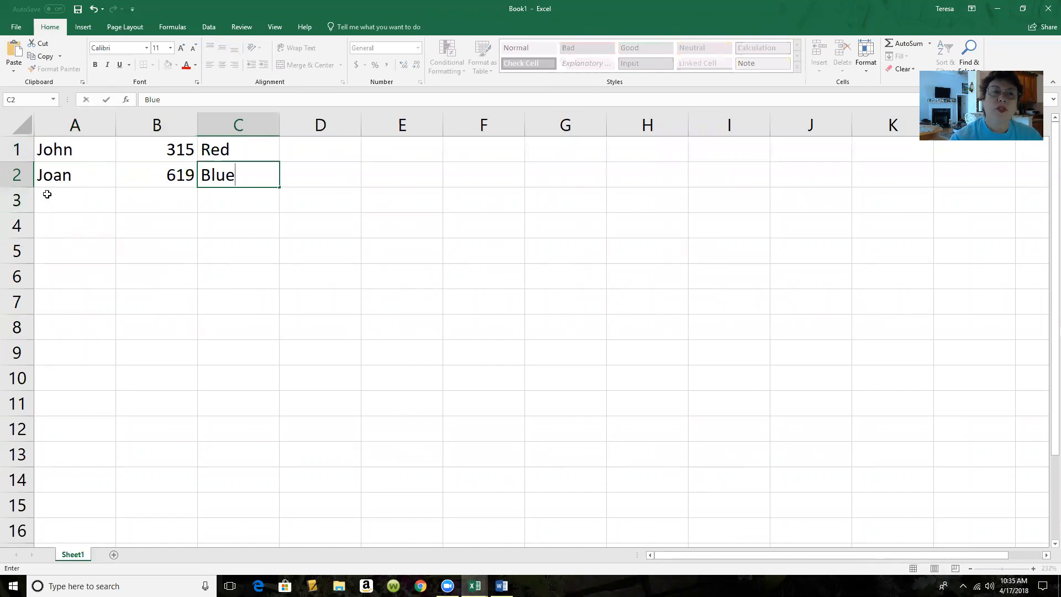
# Fill row 3 with the third person's name in A3, 718 in B3 and Green in C3
pyautogui.click(67, 199)
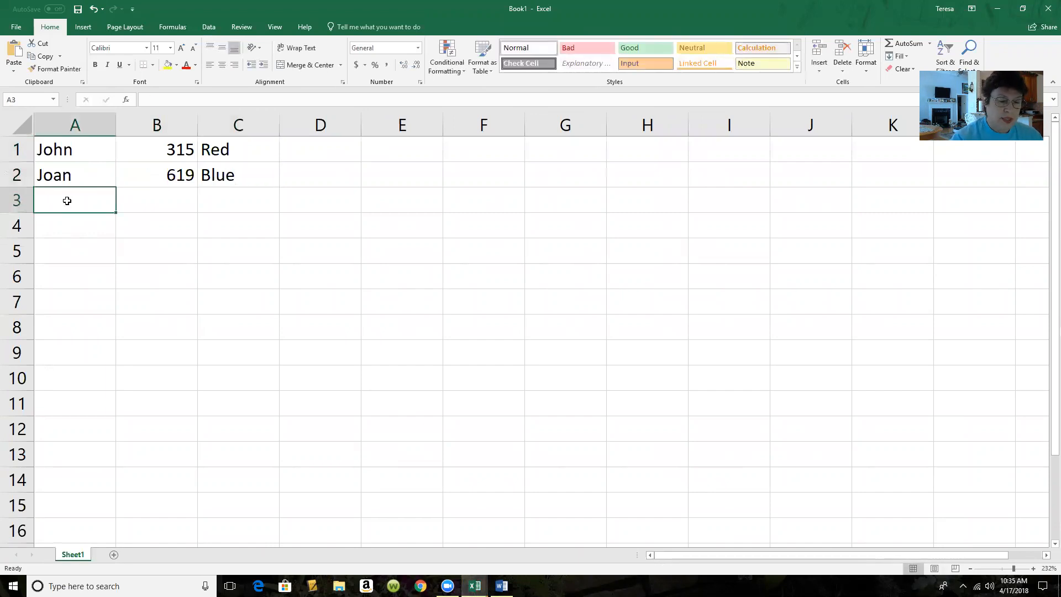
pyautogui.write('Paul')
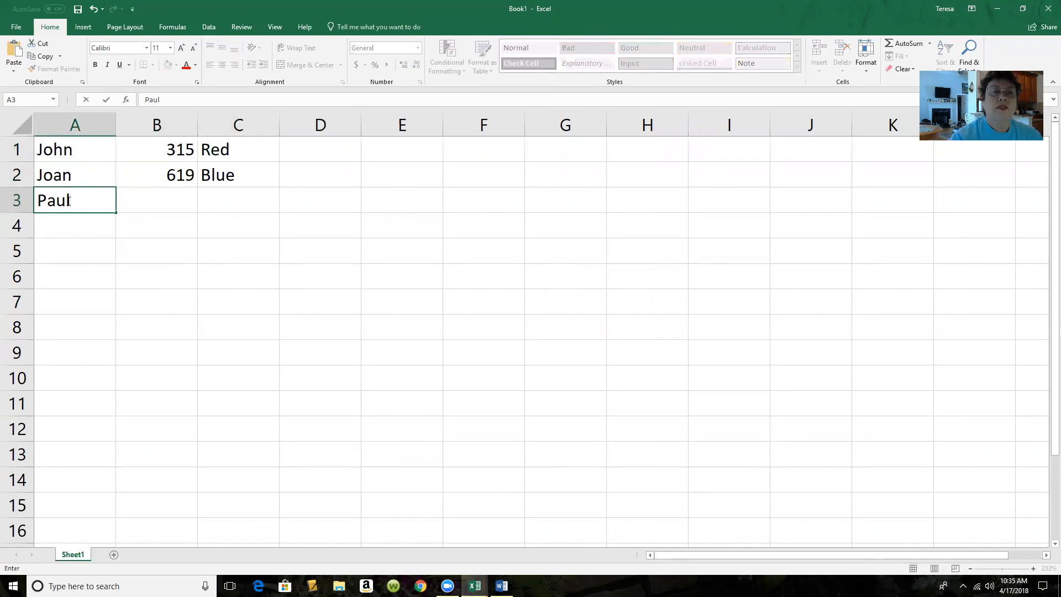
pyautogui.press('Tab')
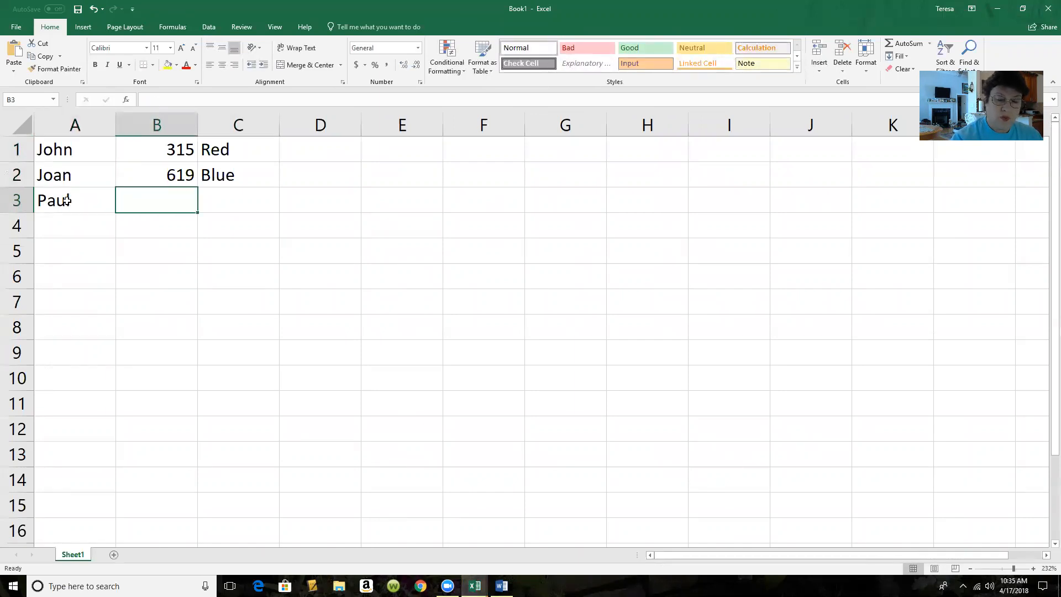
pyautogui.write('718')
pyautogui.press('Tab')
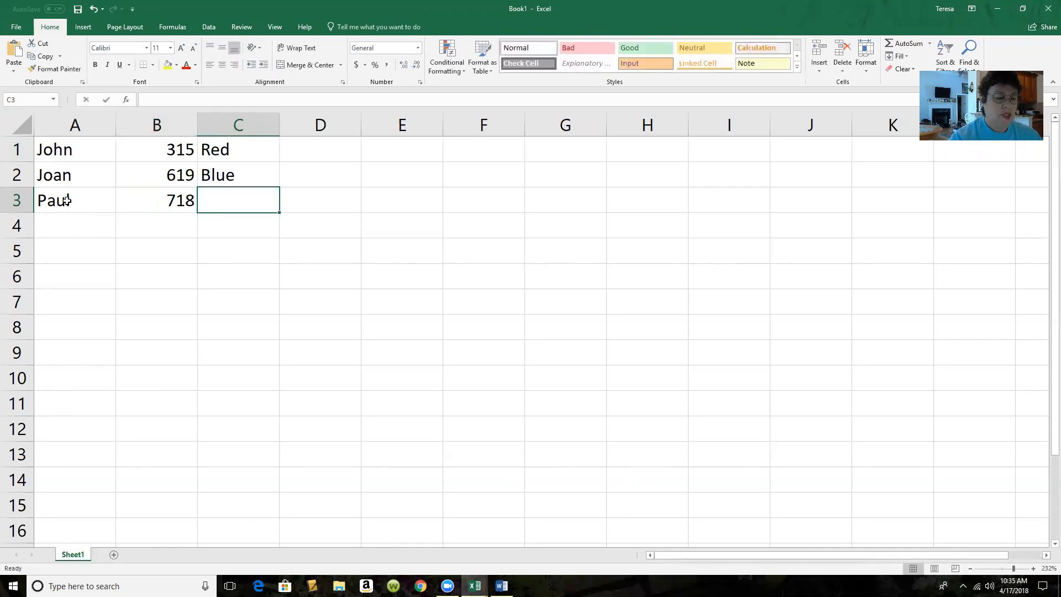
pyautogui.write('Green')
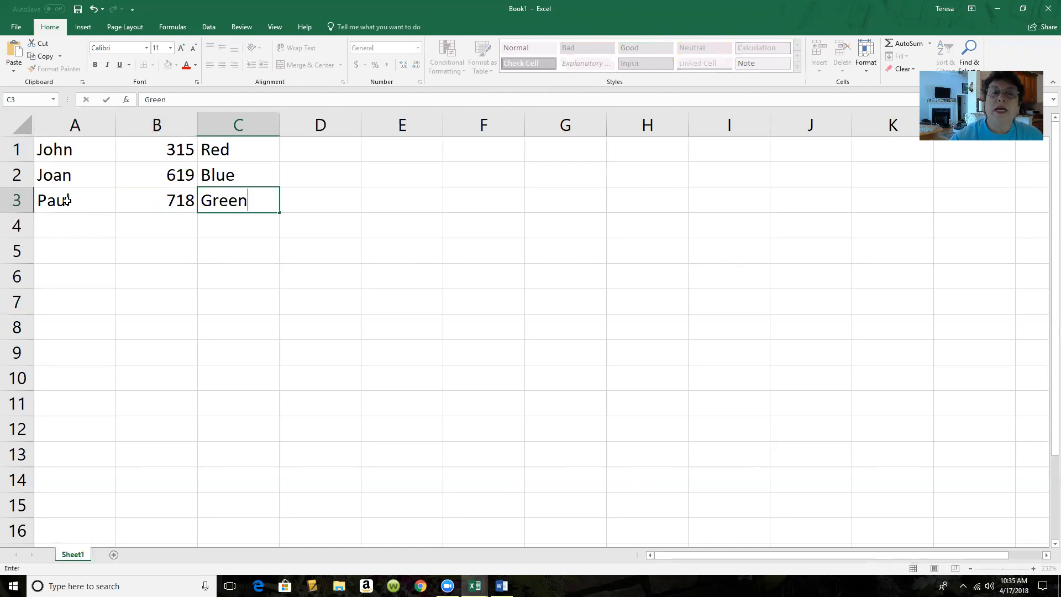
# Fill row 4 with the fourth person's name in A4, 467 in B4 and Yellow in C4
pyautogui.click(75, 226)
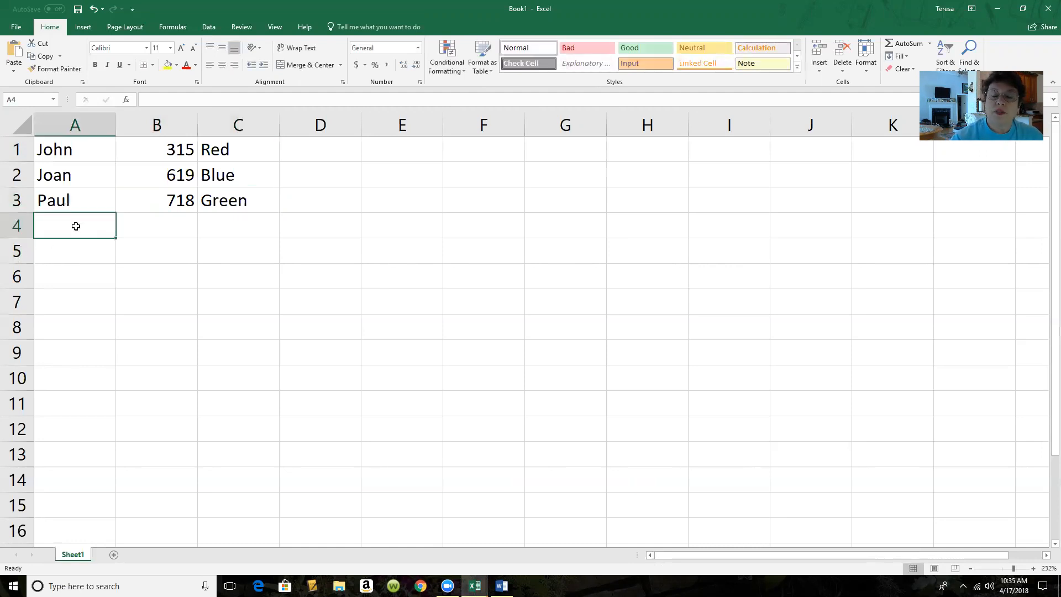
pyautogui.write('Paula')
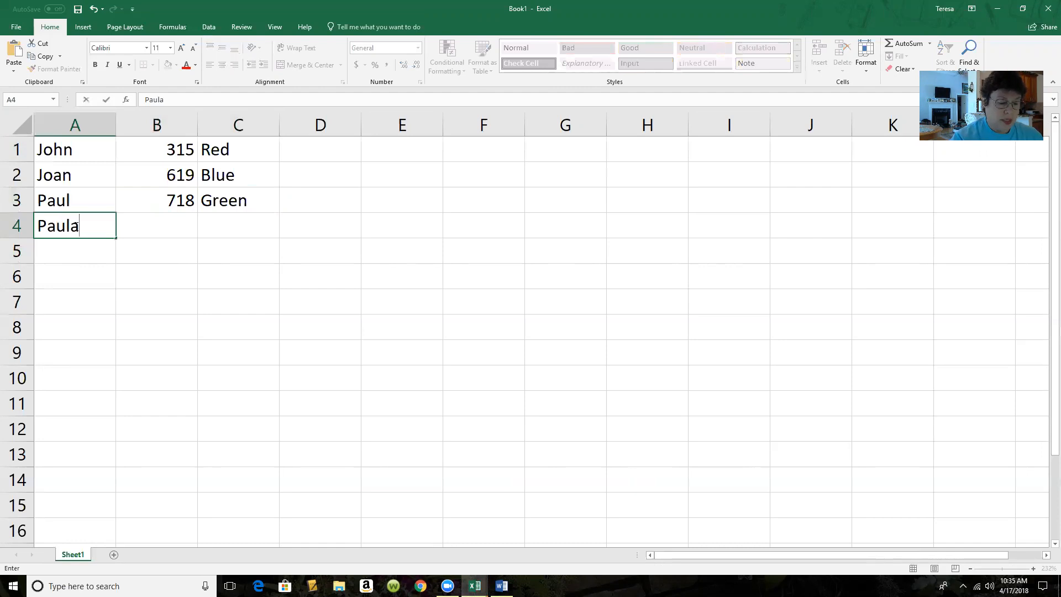
pyautogui.press('Tab')
pyautogui.write('467')
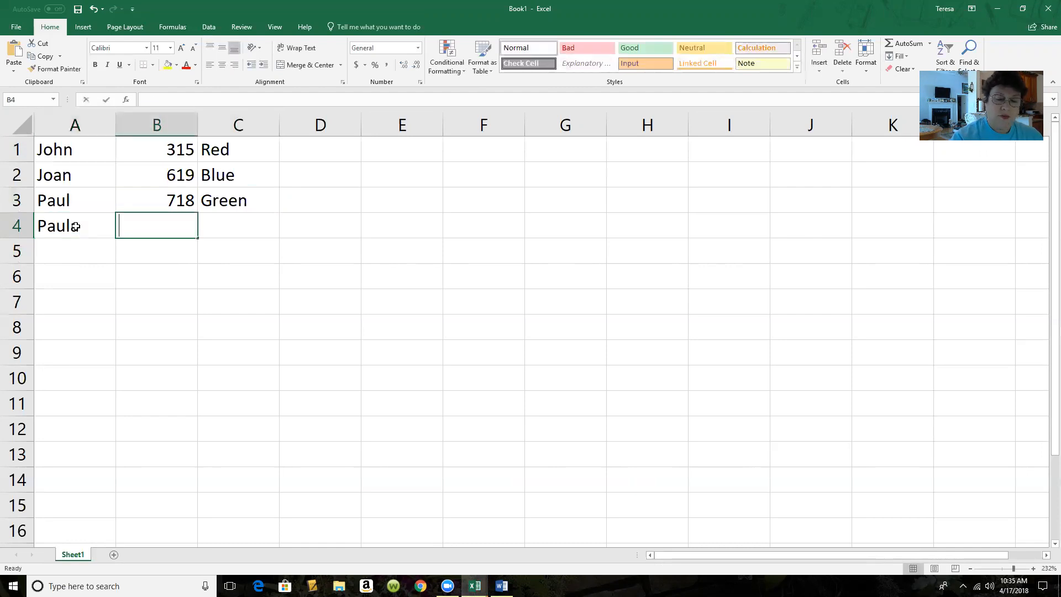
pyautogui.press('Tab')
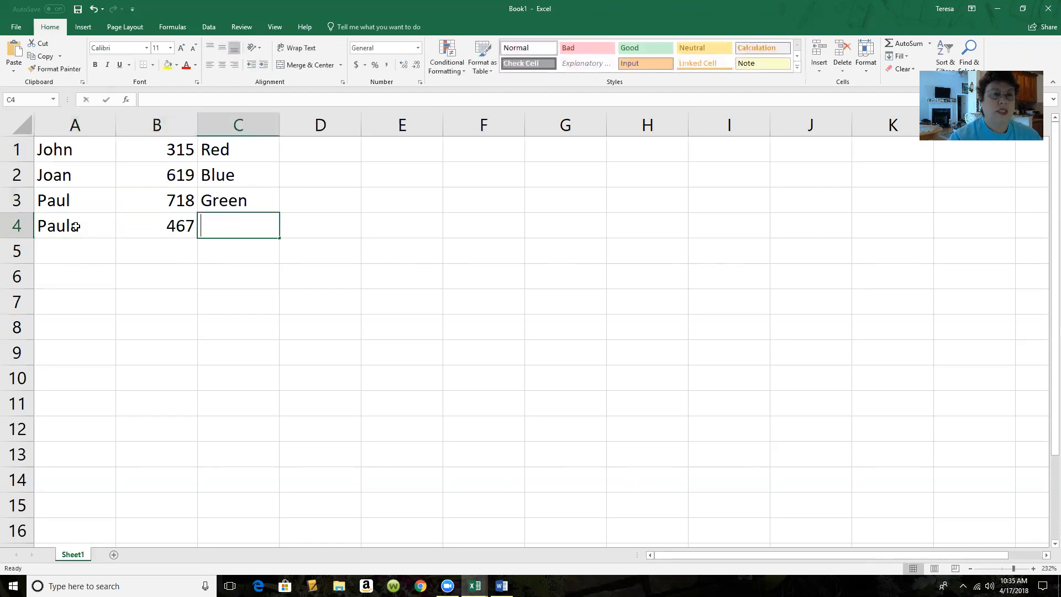
pyautogui.write('Yellow')
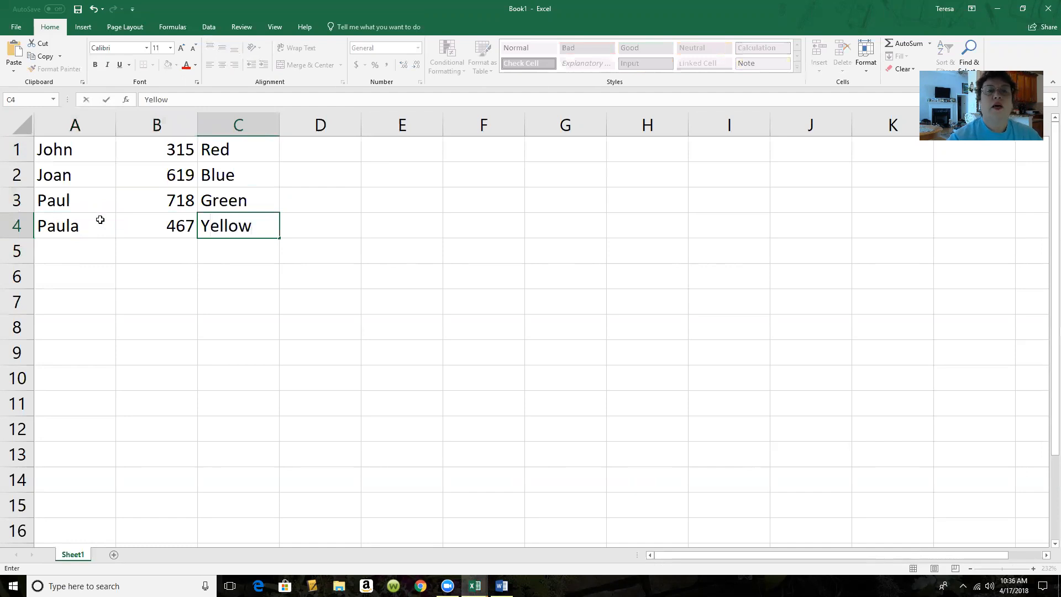
pyautogui.click(301, 279)
pyautogui.moveTo(252, 147); pyautogui.dragTo(251, 228)
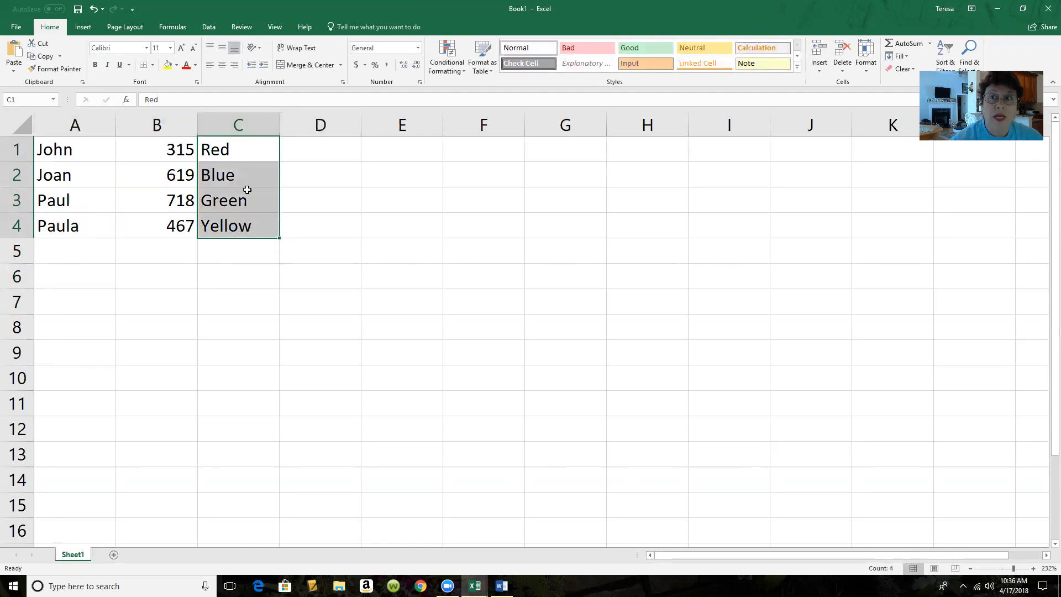
pyautogui.click(226, 284)
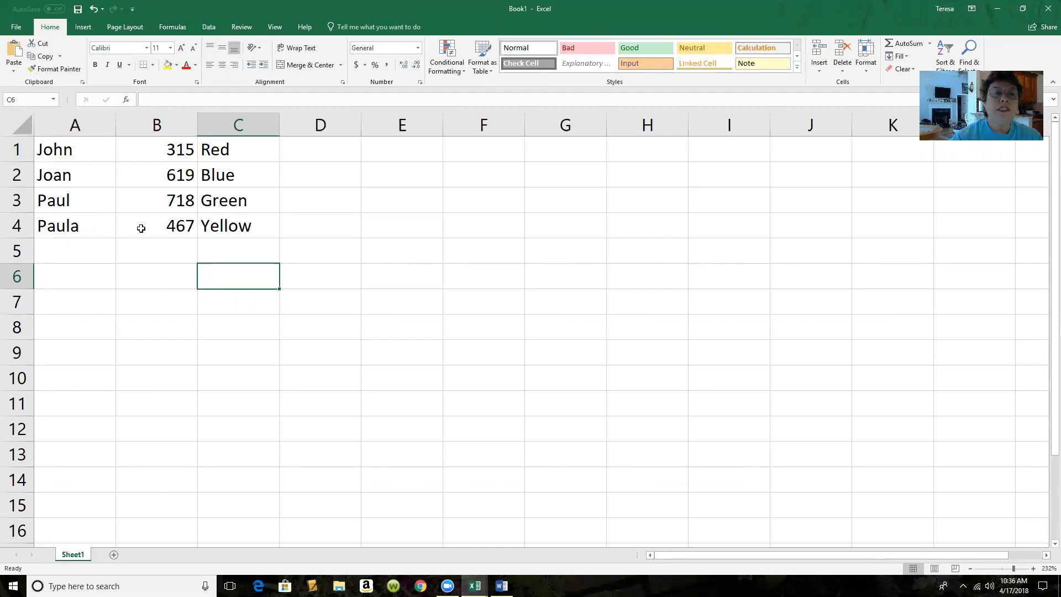
# Insert a 3-D pie chart from A1:B4 and move it below the data, starting at cell A5
pyautogui.moveTo(58, 144); pyautogui.dragTo(163, 223)
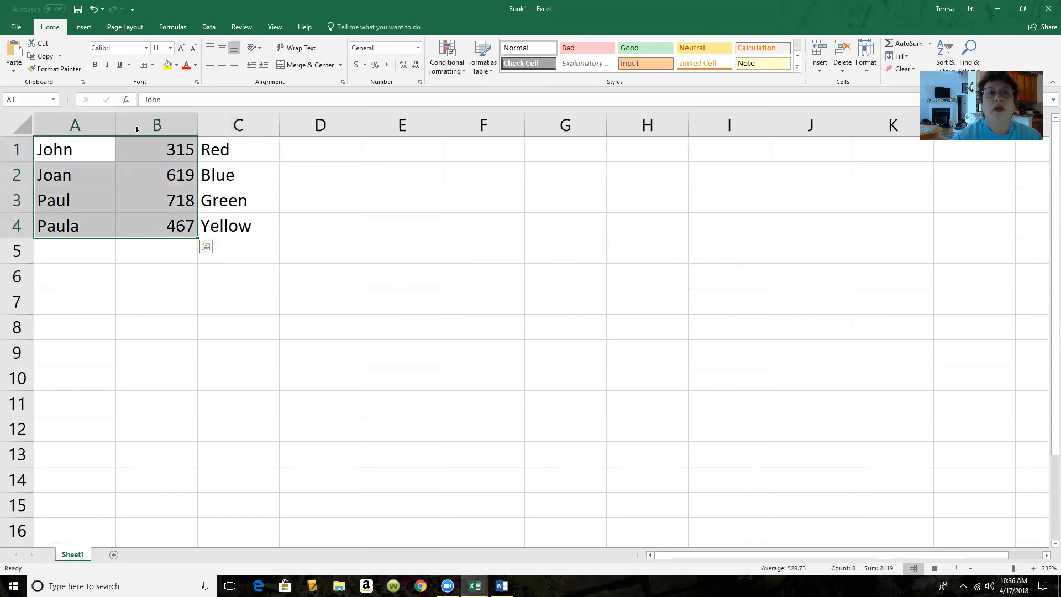
pyautogui.click(82, 28)
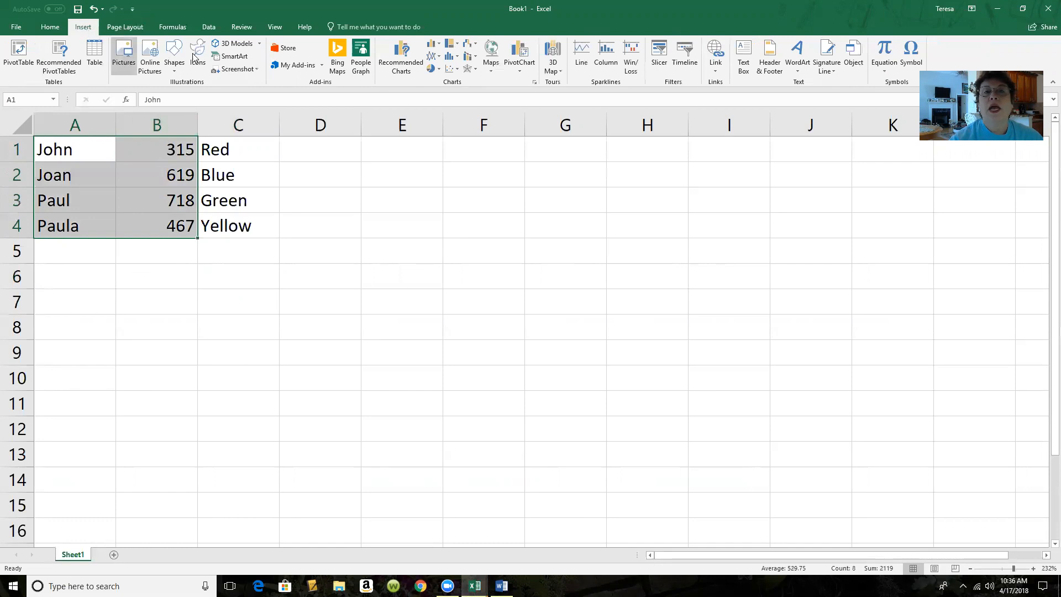
pyautogui.click(432, 68)
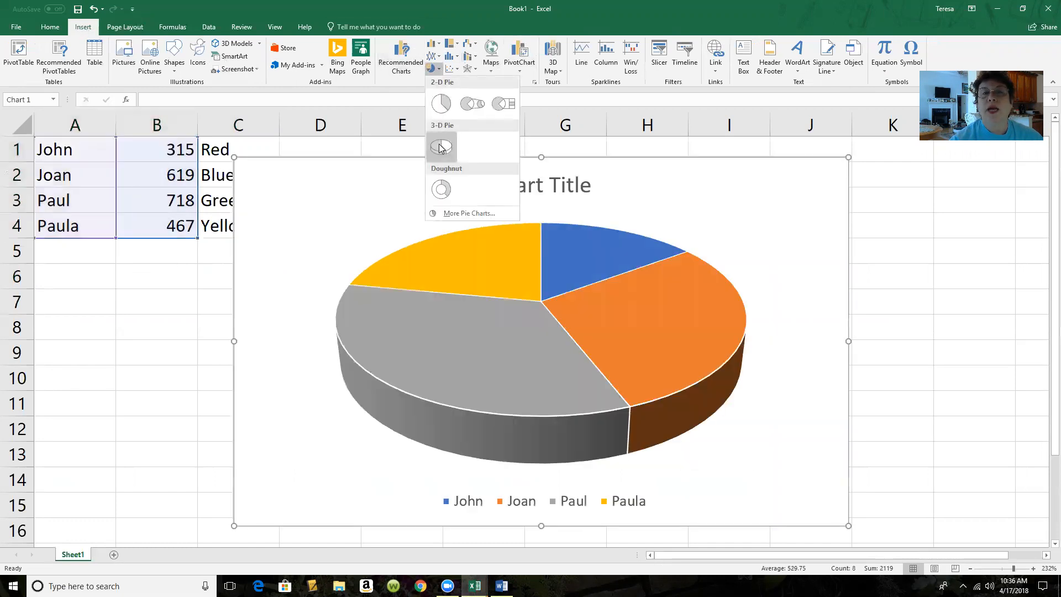
pyautogui.click(441, 146)
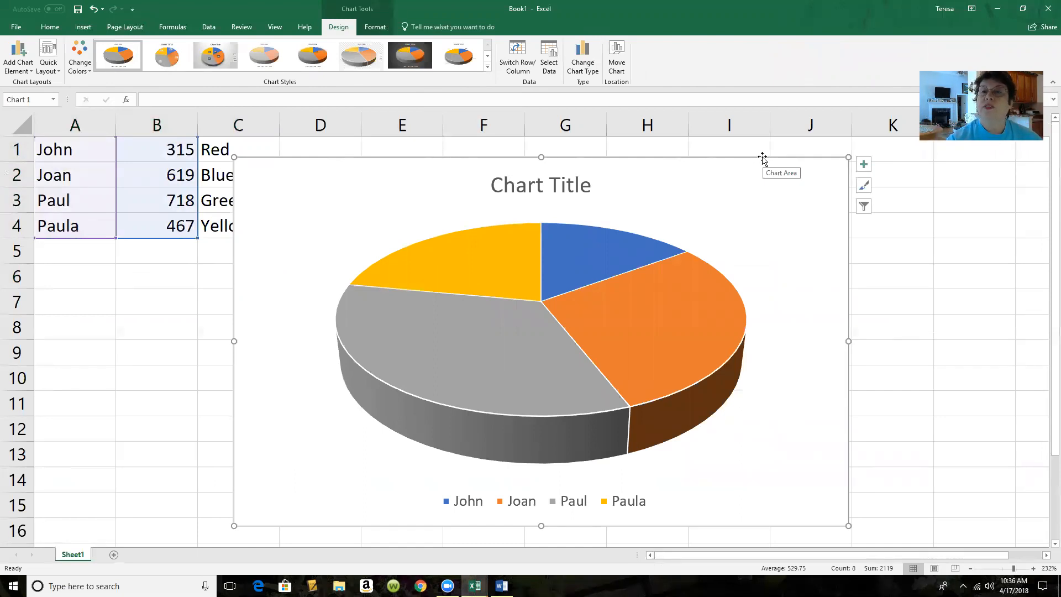
pyautogui.moveTo(762, 159); pyautogui.dragTo(566, 249)
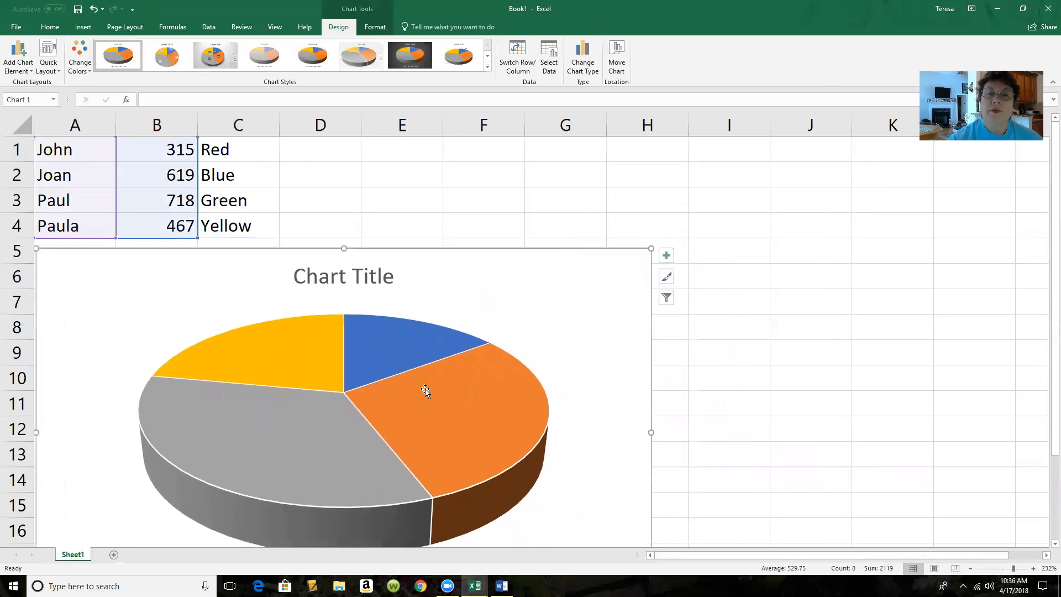
# Replace the pie chart's placeholder title with "Bailey Awards"
pyautogui.click(388, 276)
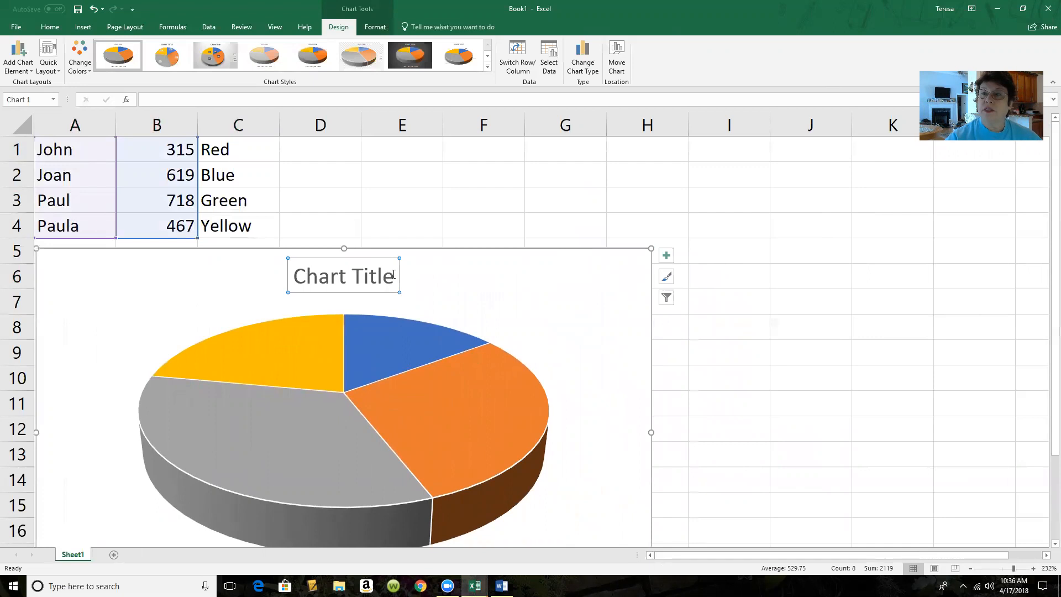
pyautogui.moveTo(393, 274); pyautogui.dragTo(288, 271)
pyautogui.write('Bailey')
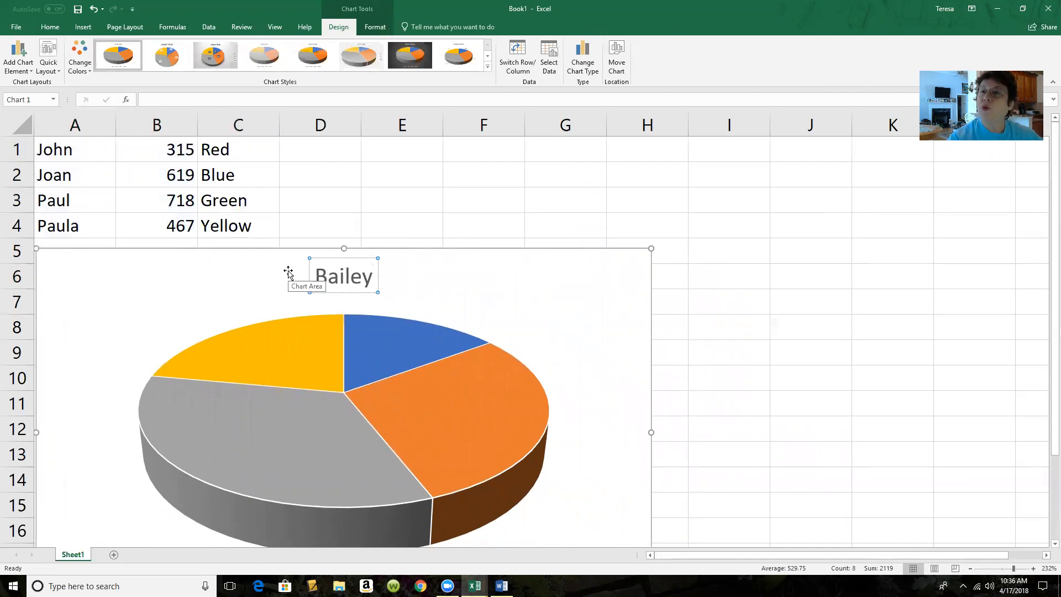
pyautogui.write('Awards')
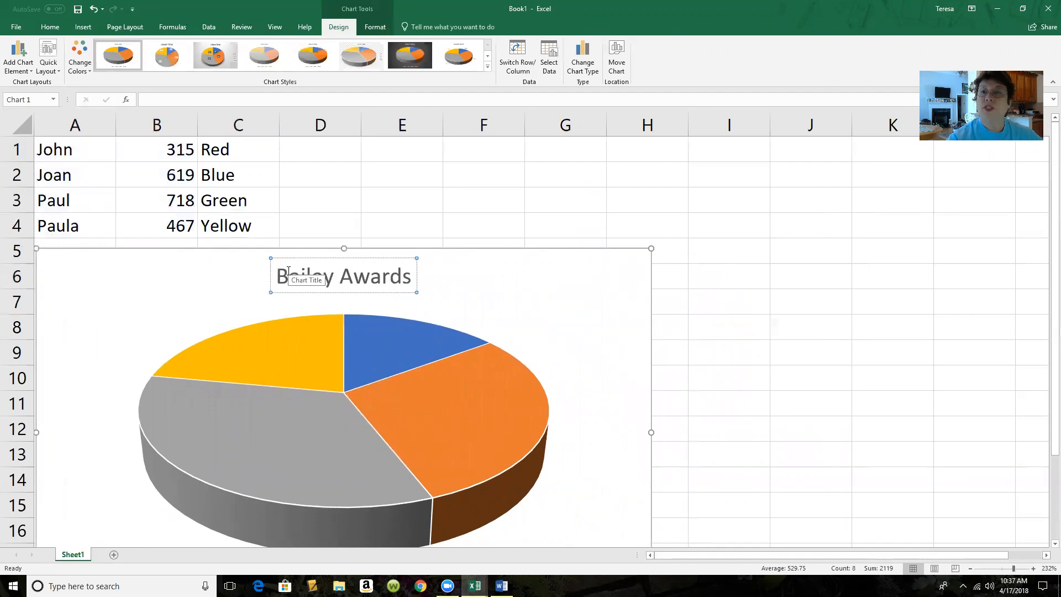
pyautogui.click(564, 329)
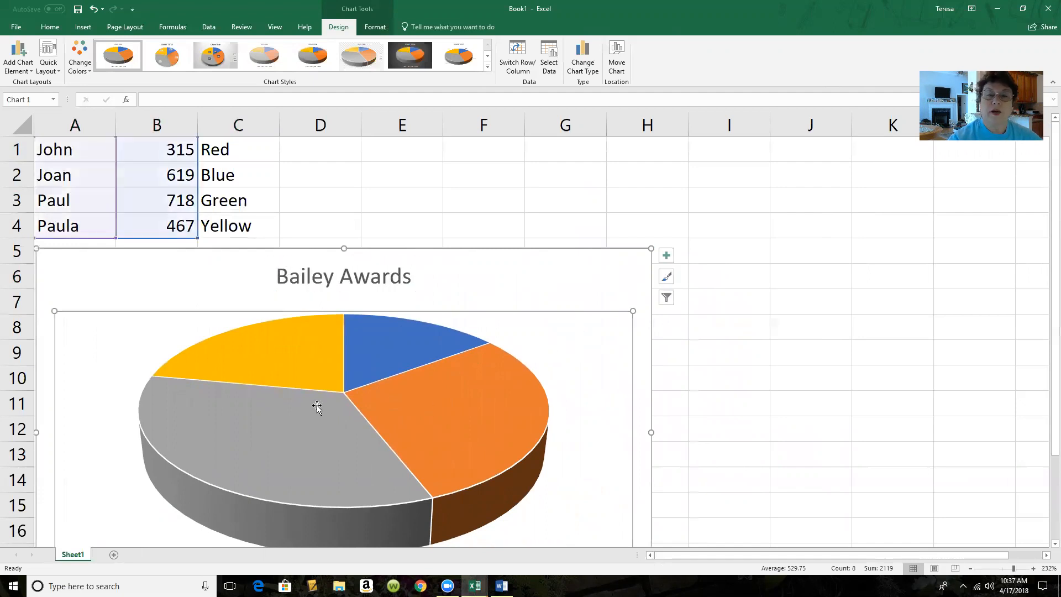
# Add data labels to the pie chart and position them at Outside End
pyautogui.click(341, 391)
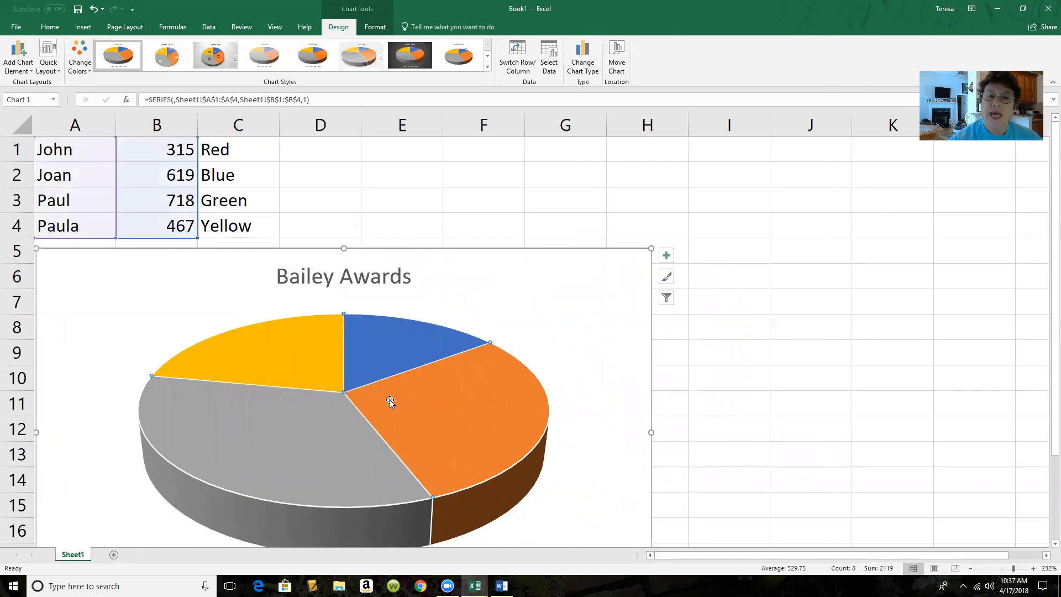
pyautogui.click(667, 256)
pyautogui.click(693, 280)
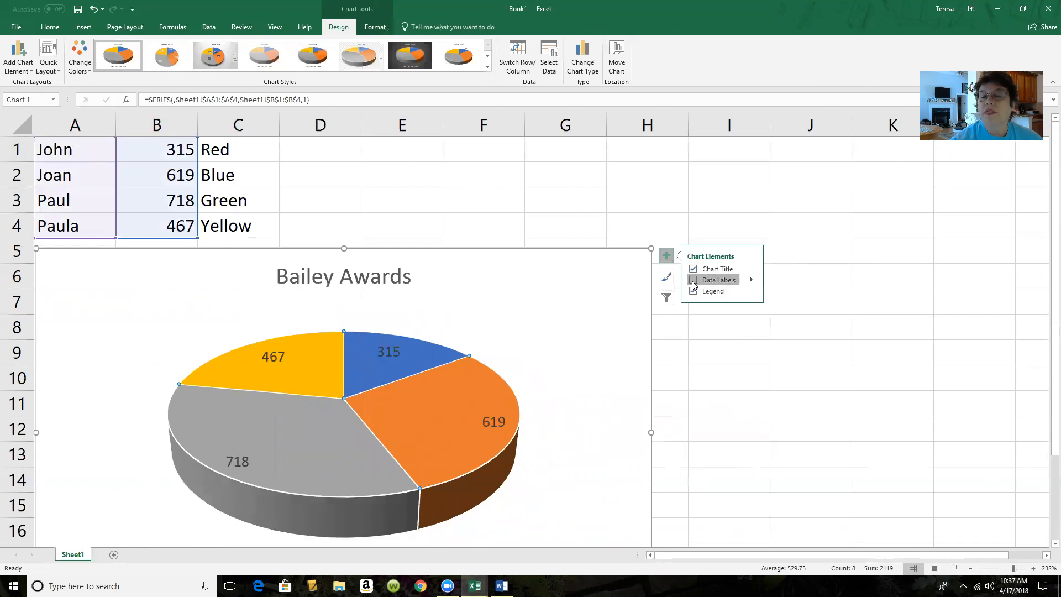
pyautogui.click(751, 280)
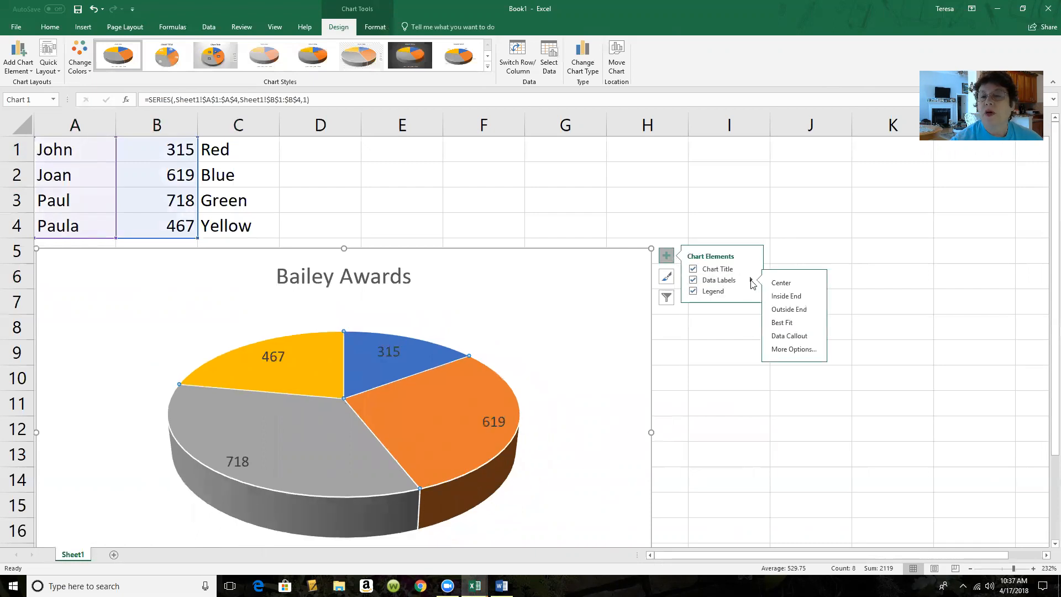
pyautogui.click(789, 309)
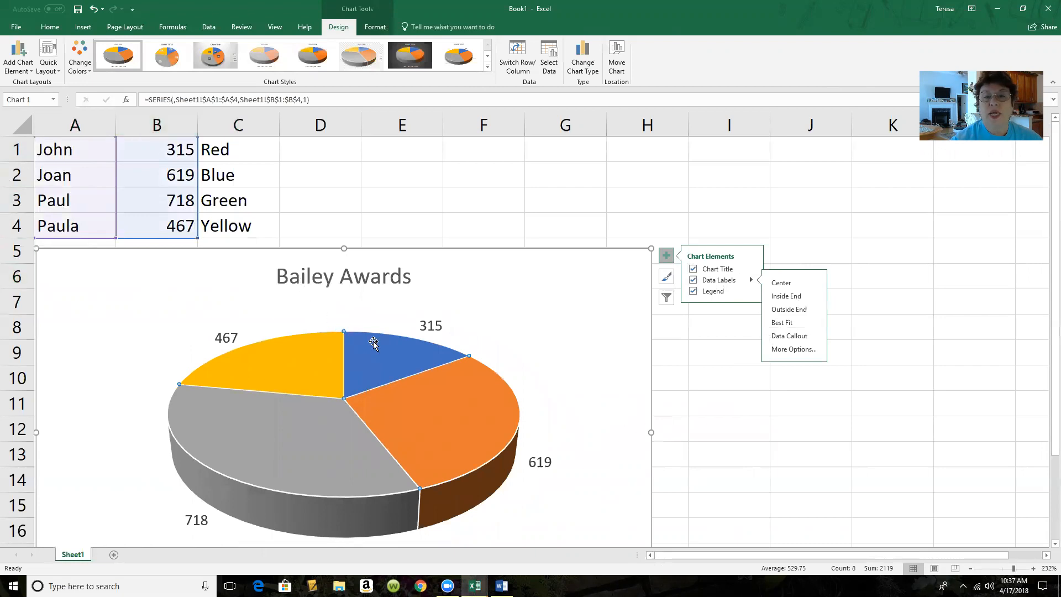
# Fill the 315 slice of the pie with the standard red
pyautogui.moveTo(378, 347)
pyautogui.mouseDown()
pyautogui.moveTo(389, 336)
pyautogui.moveTo(378, 350)
pyautogui.mouseUp()
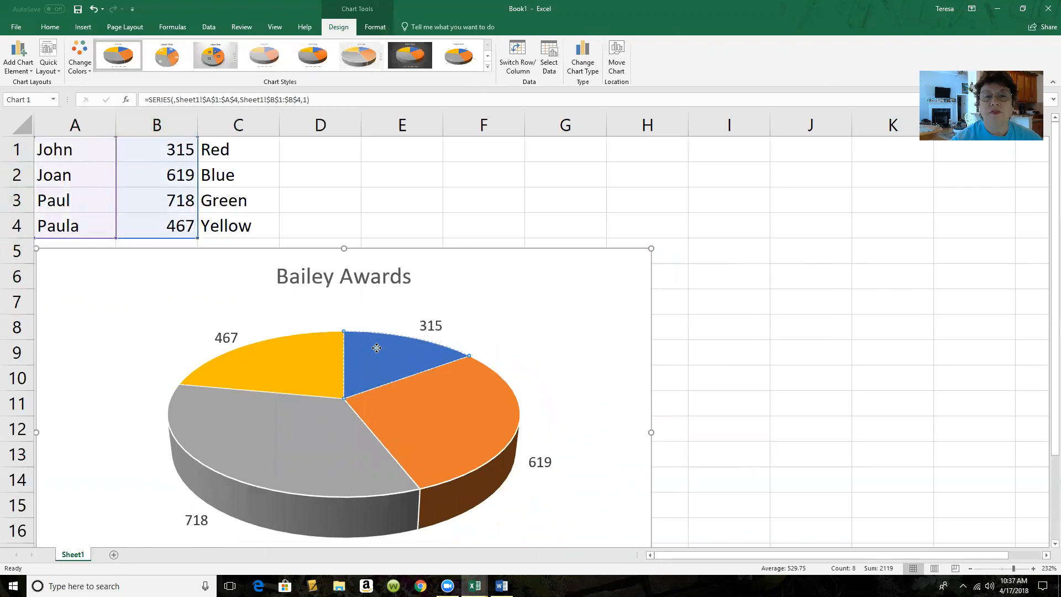
pyautogui.rightClick(378, 349)
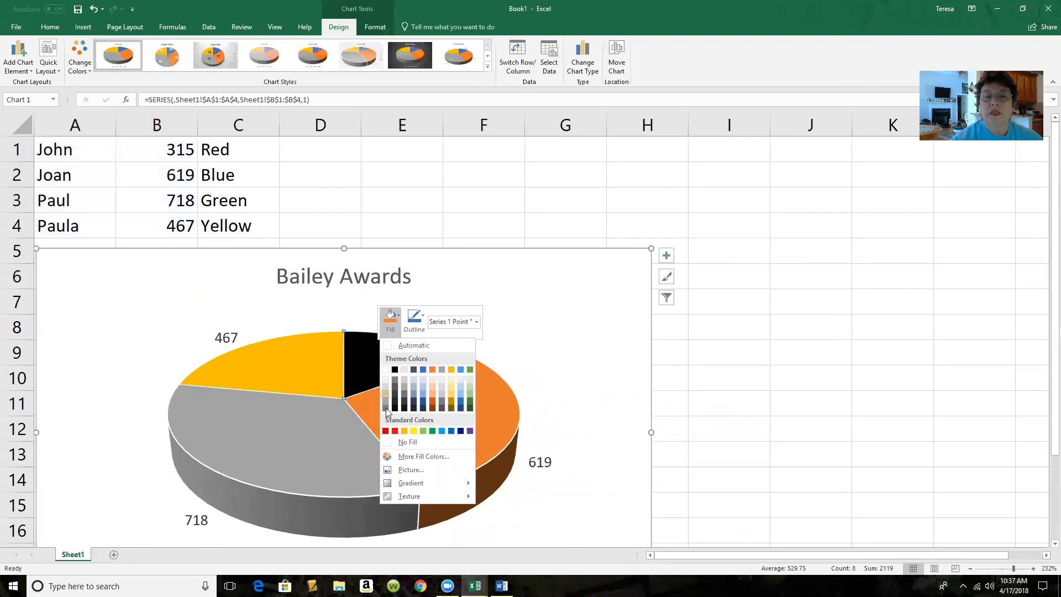
pyautogui.click(395, 430)
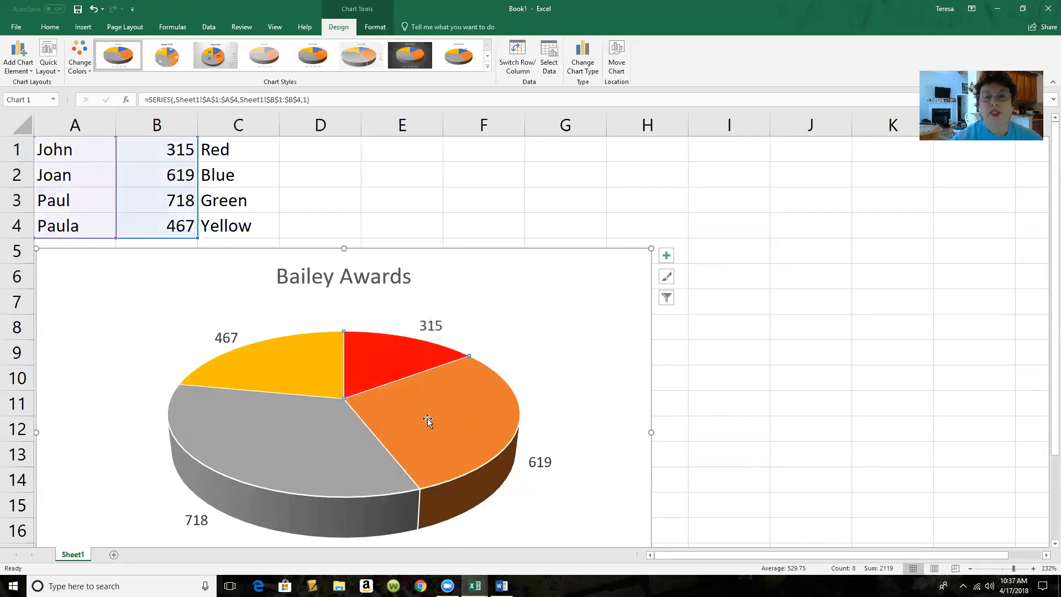
# Fill the 619 slice of the pie with the standard blue
pyautogui.click(453, 438)
pyautogui.rightClick(451, 435)
pyautogui.click(475, 403)
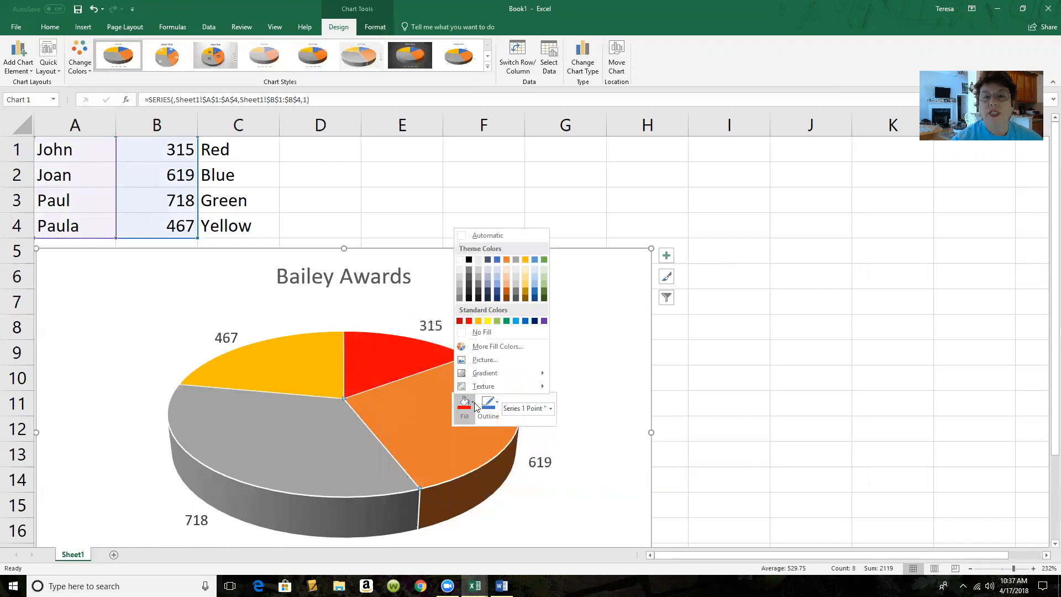
pyautogui.click(527, 322)
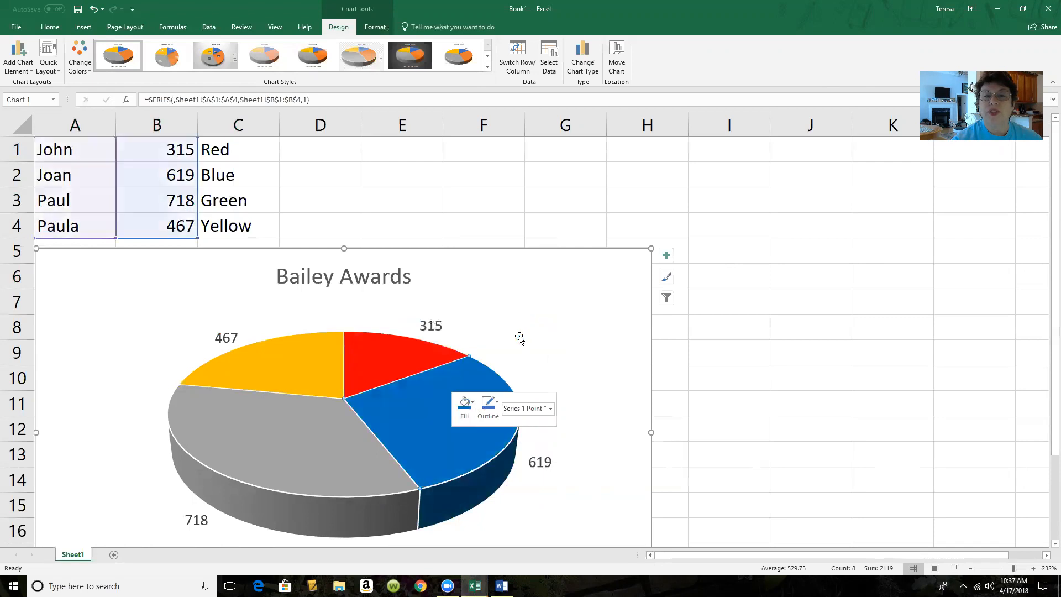
# Fill the 718 slice of the pie with the standard green
pyautogui.click(287, 455)
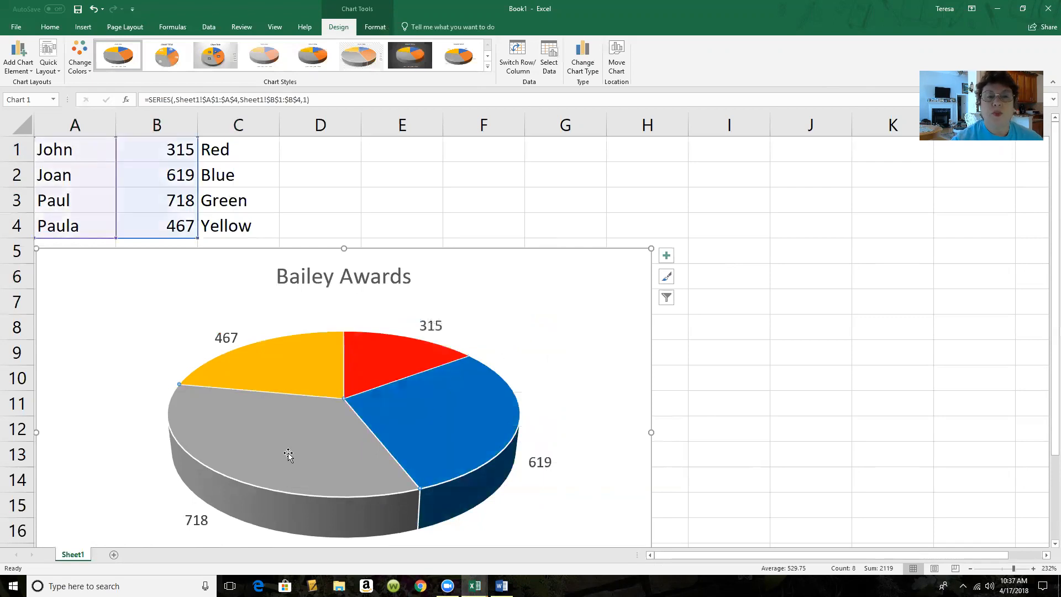
pyautogui.rightClick(289, 452)
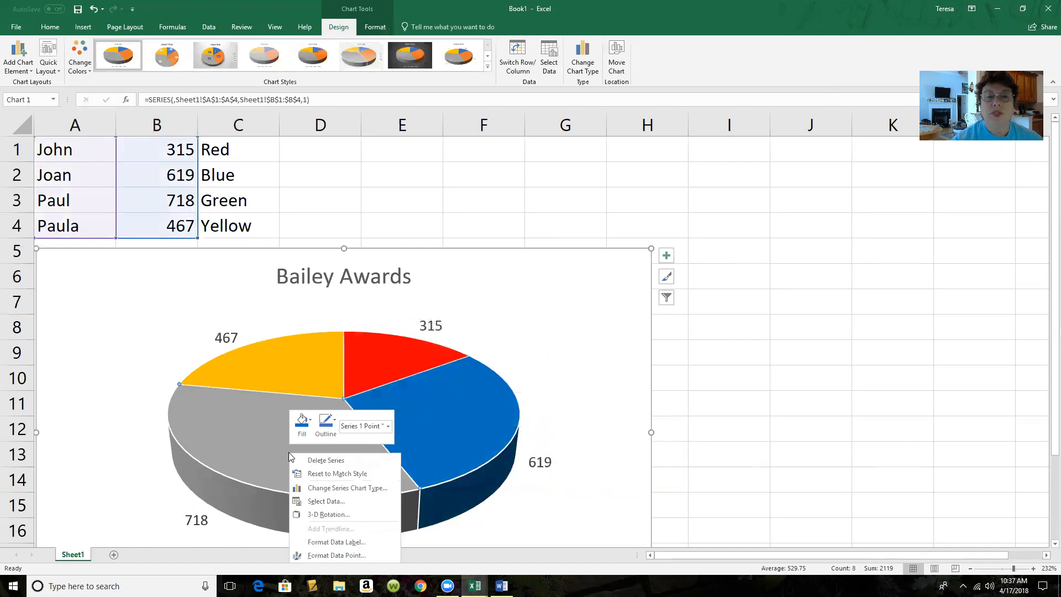
pyautogui.click(311, 423)
pyautogui.click(344, 338)
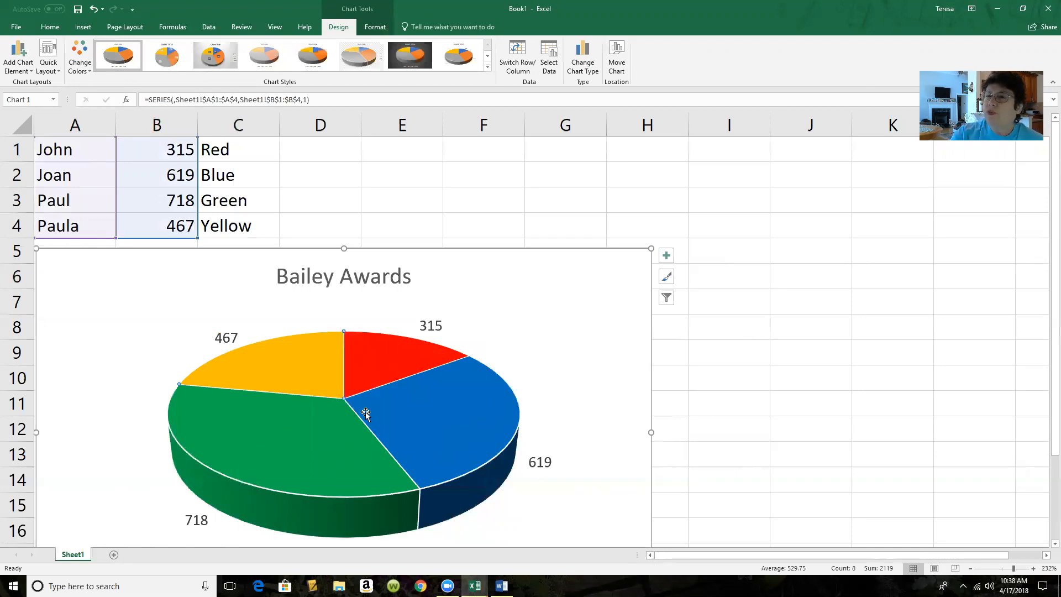
# Select the whole pie series and give its slices a black outline
pyautogui.click(454, 338)
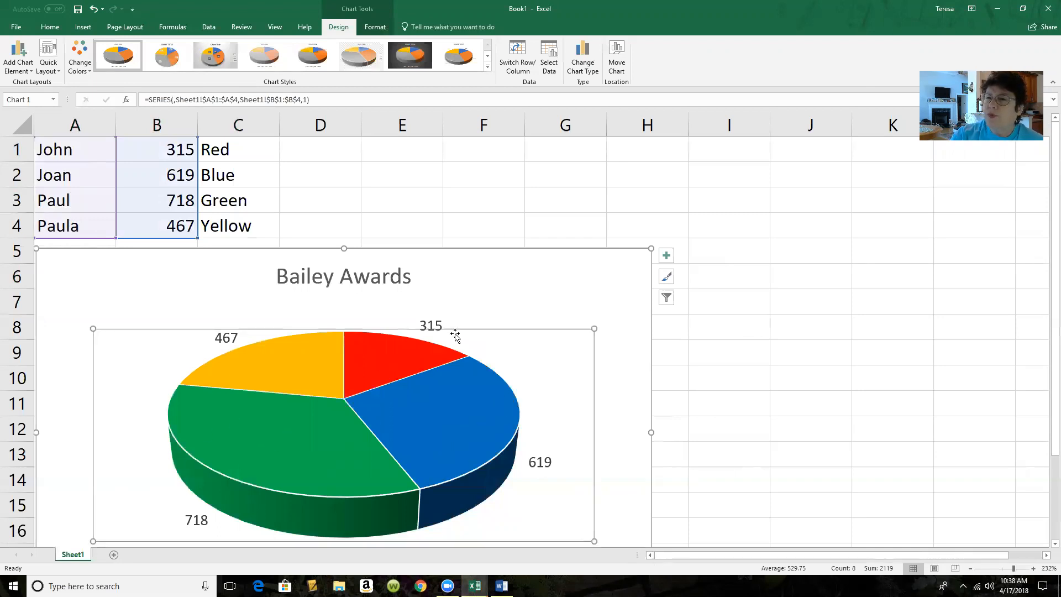
pyautogui.click(344, 398)
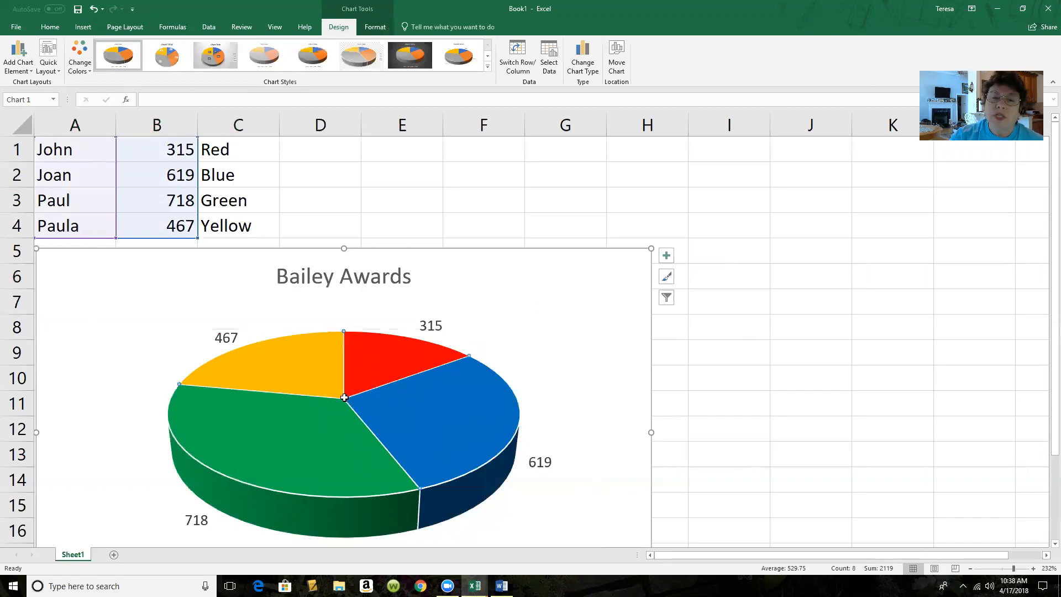
pyautogui.rightClick(344, 398)
pyautogui.click(393, 368)
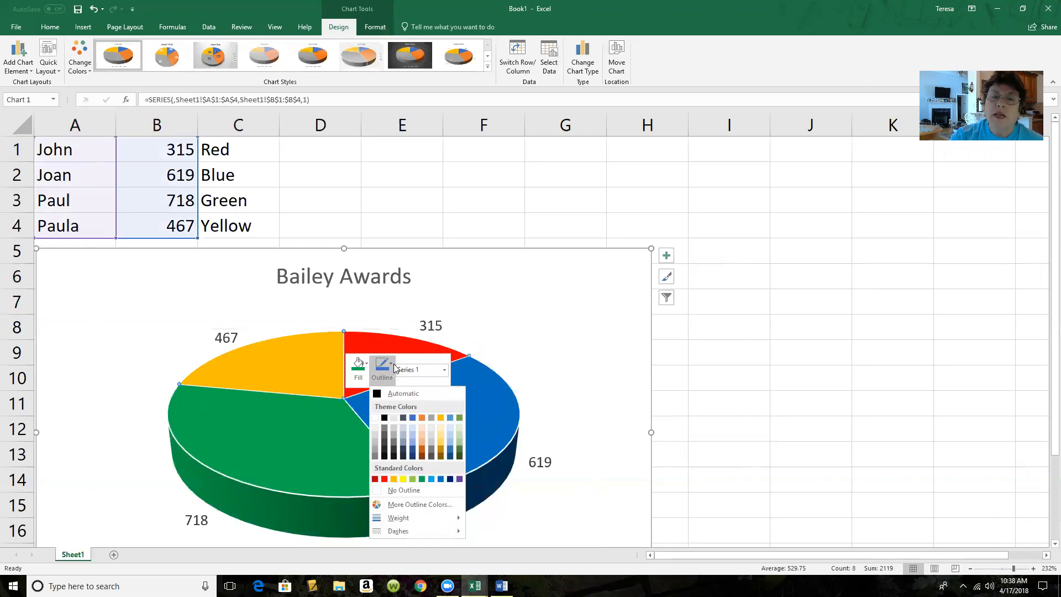
pyautogui.click(384, 396)
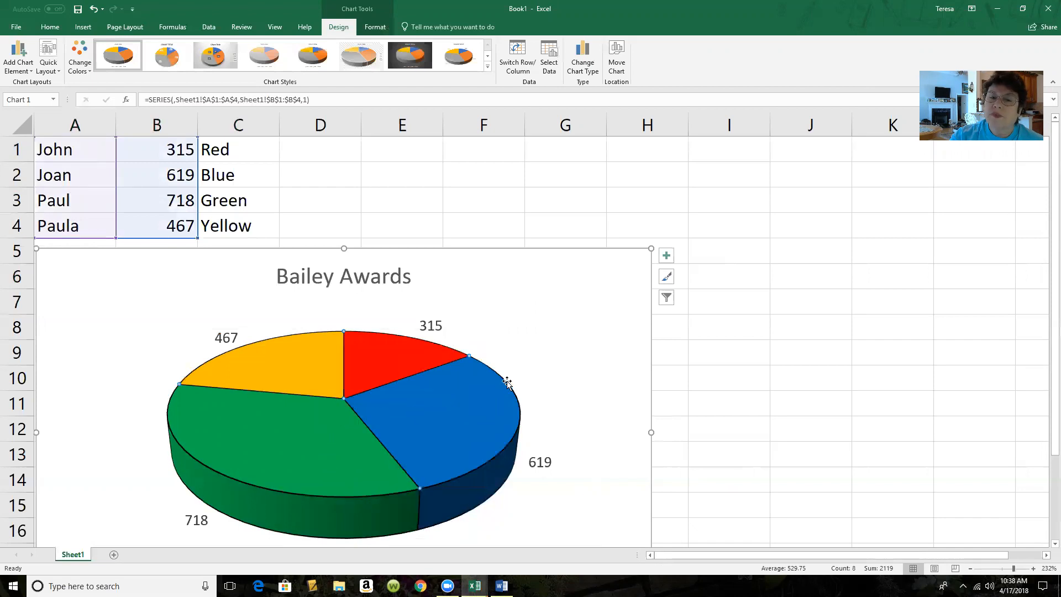
# Set the outline weight of the pie series to 2¼ pt
pyautogui.rightClick(379, 396)
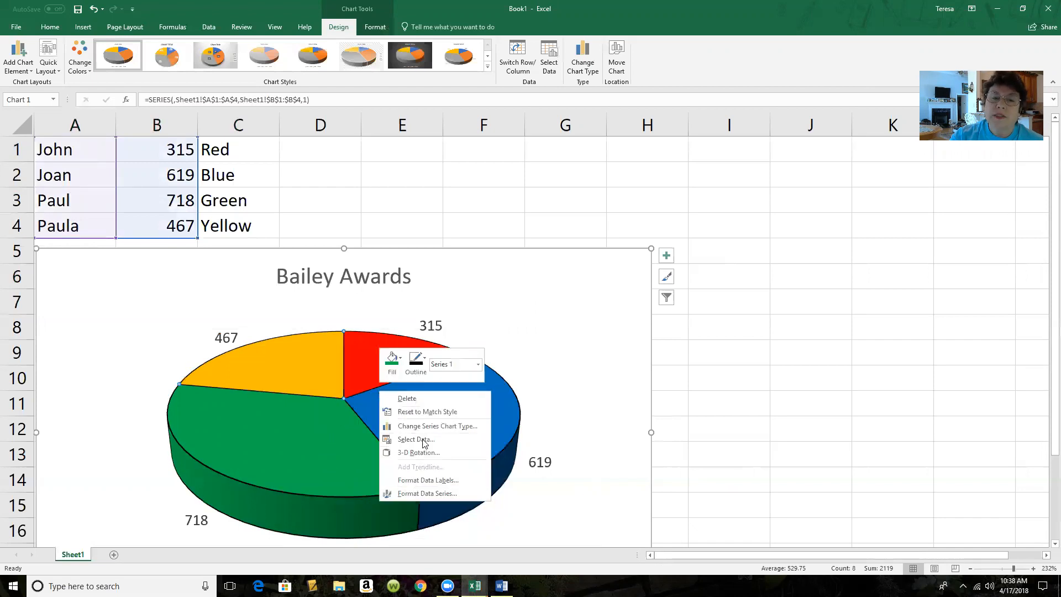
pyautogui.click(424, 356)
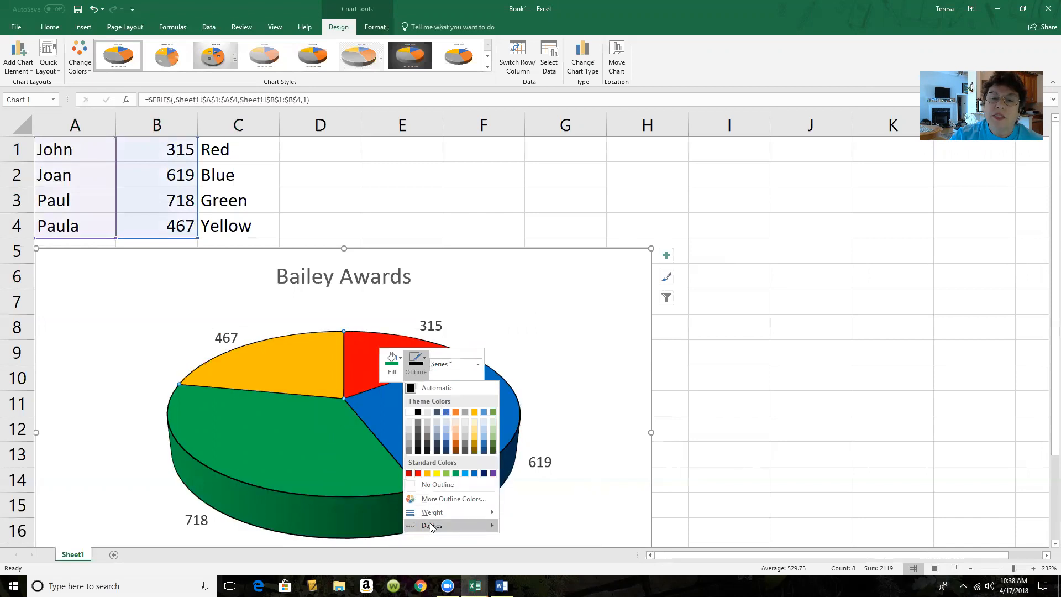
pyautogui.moveTo(433, 511)
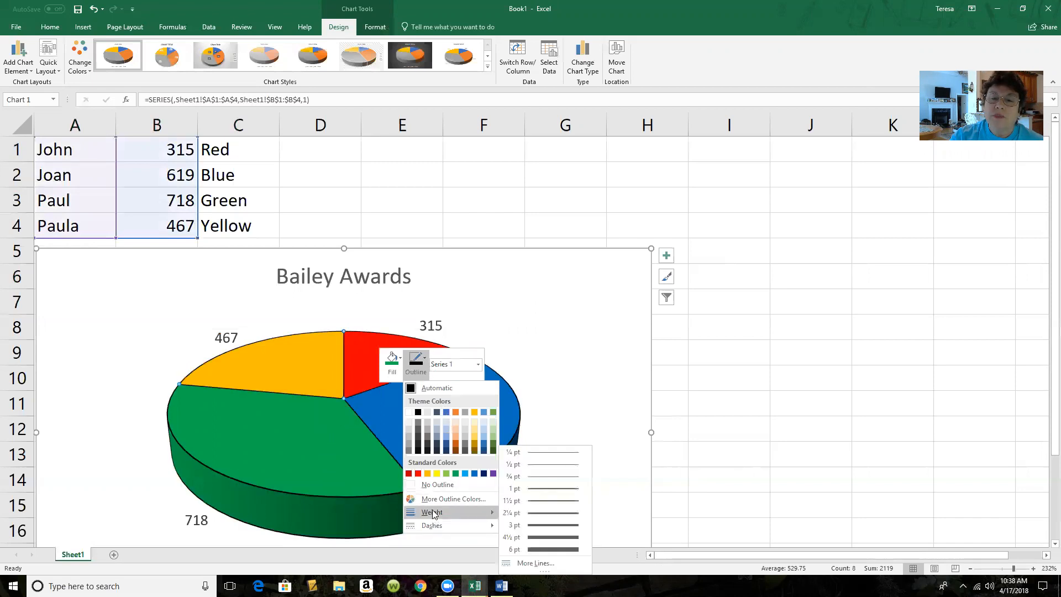
pyautogui.click(547, 513)
pyautogui.click(546, 443)
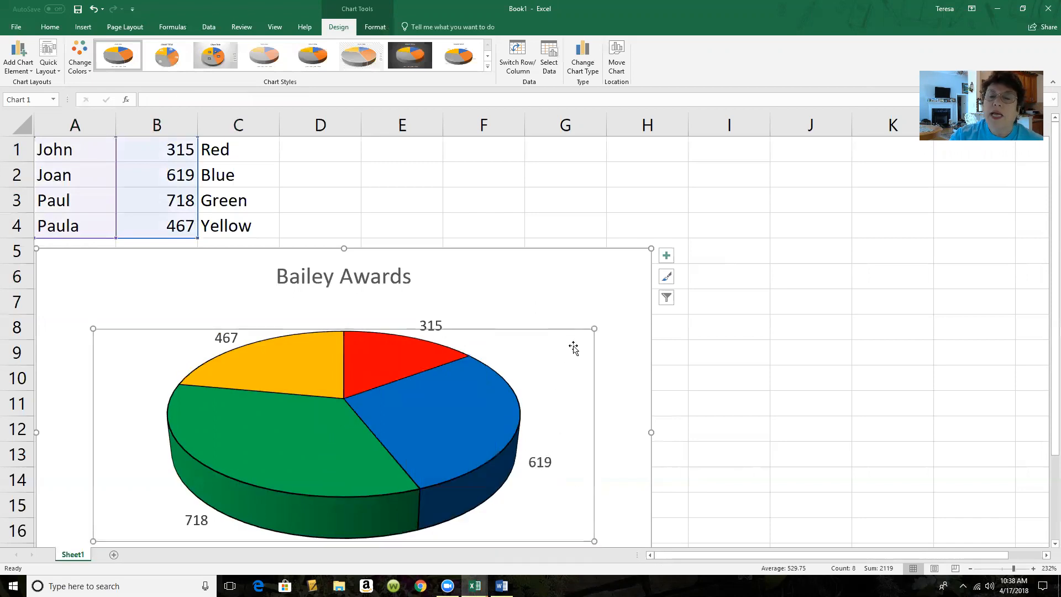
pyautogui.click(597, 296)
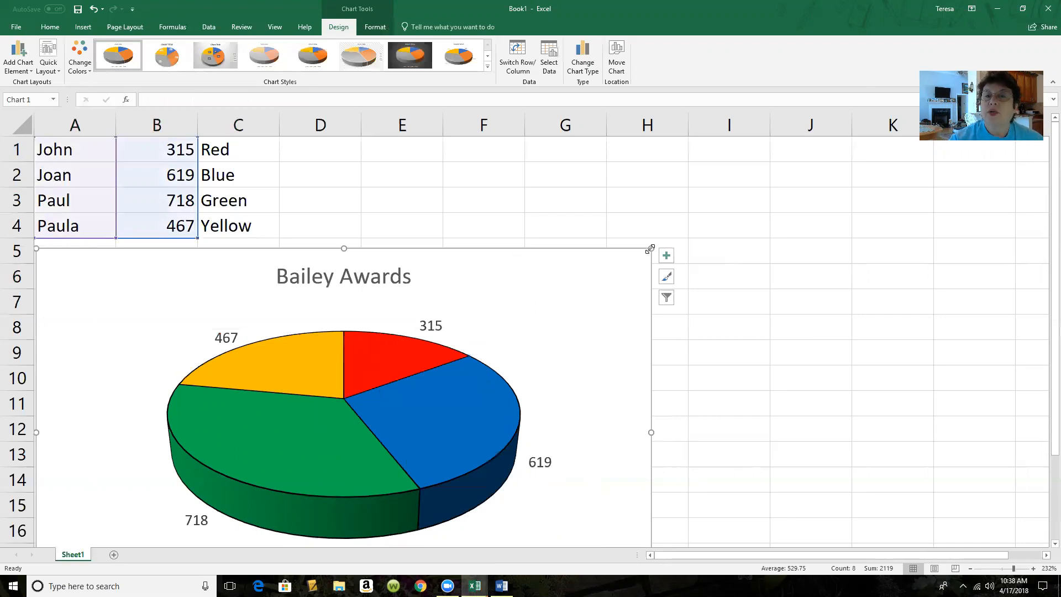
# Shrink the Bailey Awards pie chart and place it directly below the data, covering about A5 to D14
pyautogui.moveTo(650, 250); pyautogui.dragTo(199, 320)
pyautogui.scroll(-1, 334, 396)
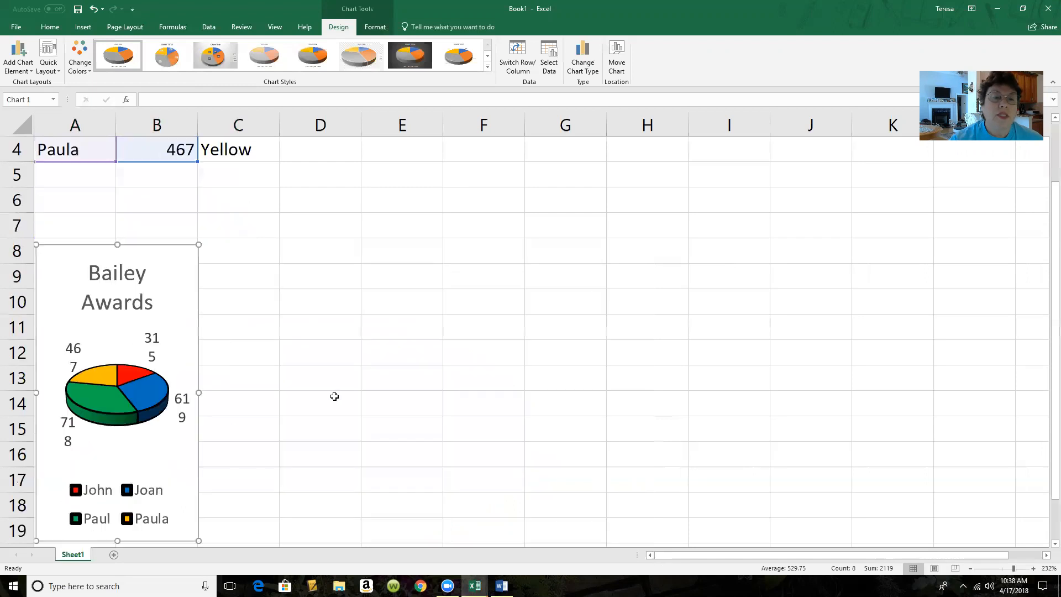
pyautogui.scroll(-3, 334, 396)
pyautogui.moveTo(117, 312); pyautogui.dragTo(106, 201)
pyautogui.scroll(4, 324, 297)
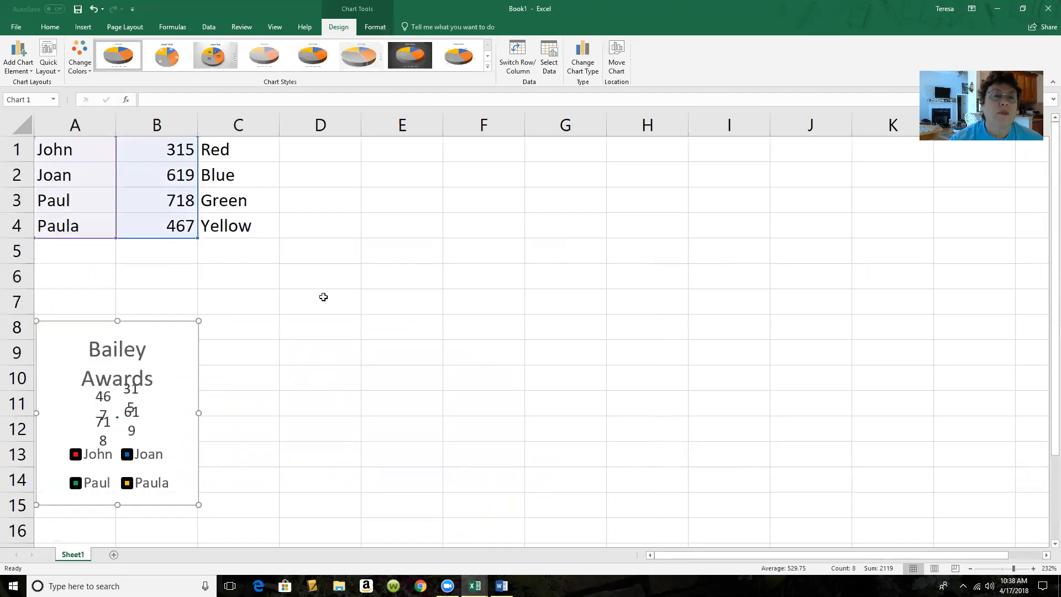
pyautogui.moveTo(198, 411); pyautogui.dragTo(394, 407)
pyautogui.moveTo(226, 322); pyautogui.dragTo(209, 244)
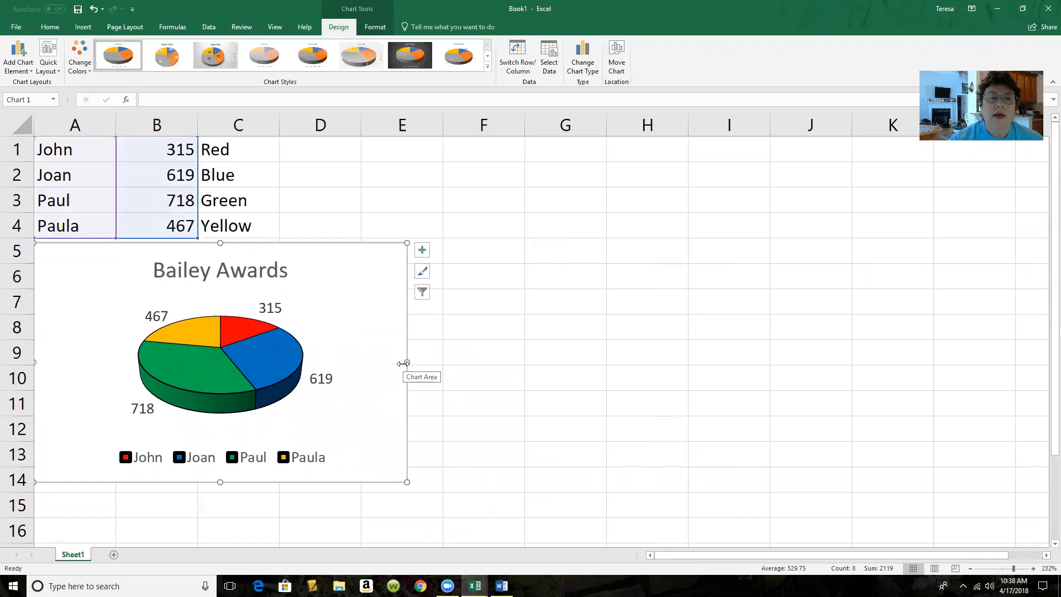
pyautogui.moveTo(404, 363); pyautogui.dragTo(338, 363)
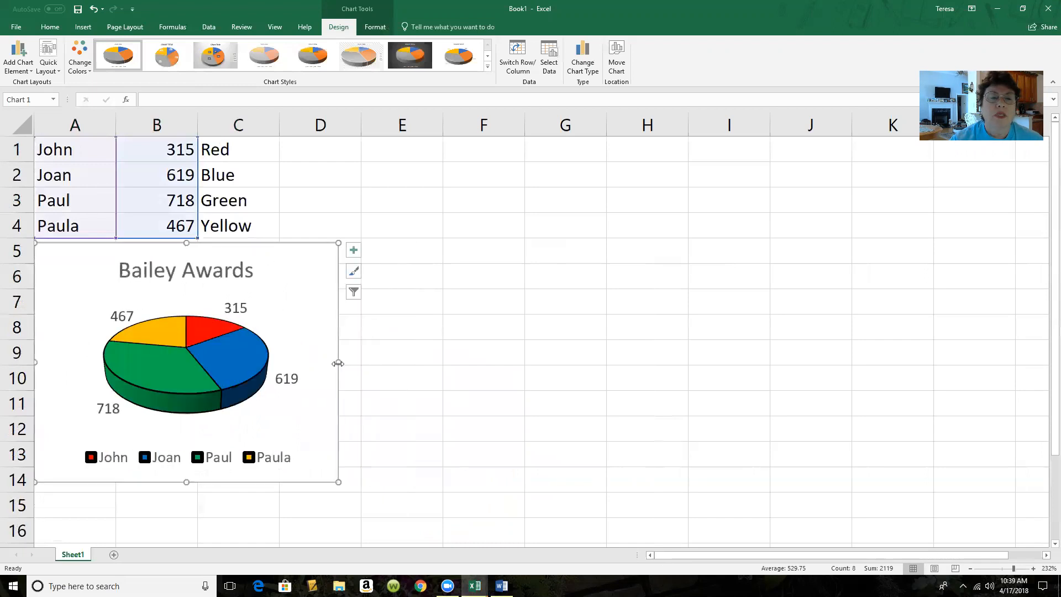
pyautogui.click(427, 376)
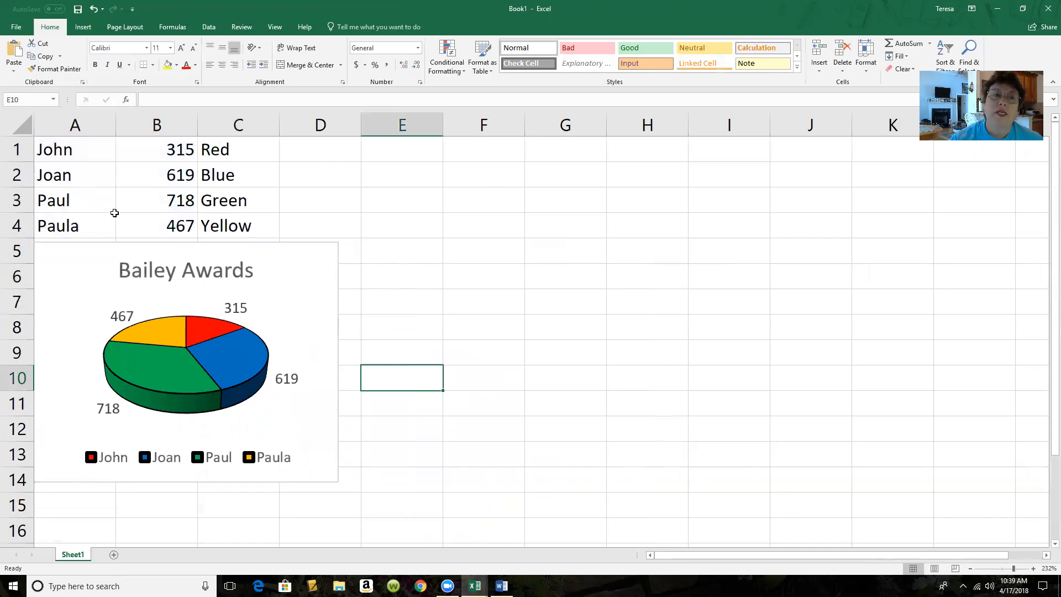
# Insert a second 3-D pie chart from the names and values in A1:B4
pyautogui.moveTo(51, 147); pyautogui.dragTo(162, 226)
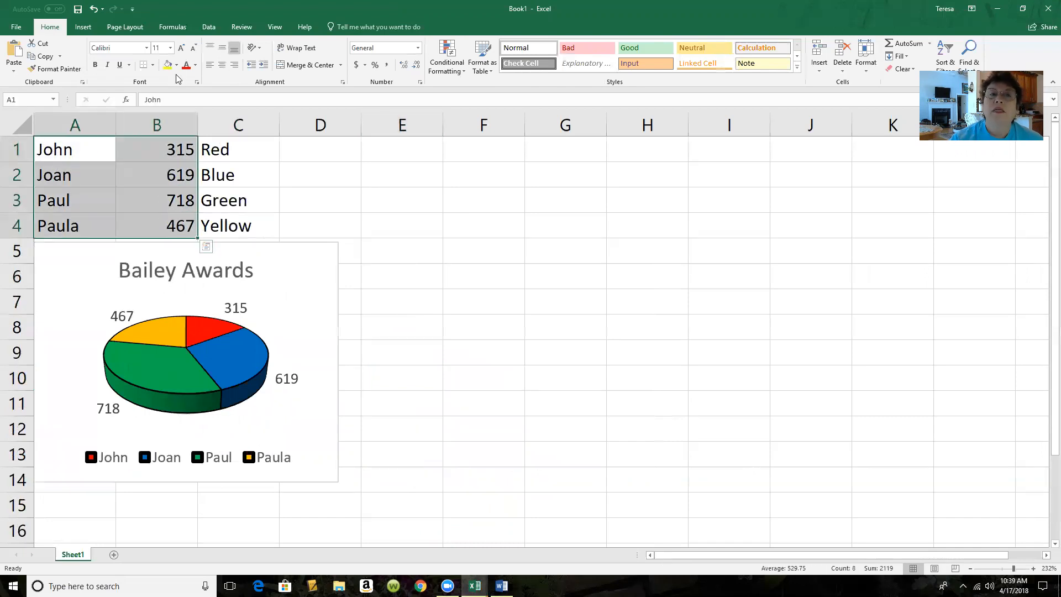
pyautogui.click(83, 27)
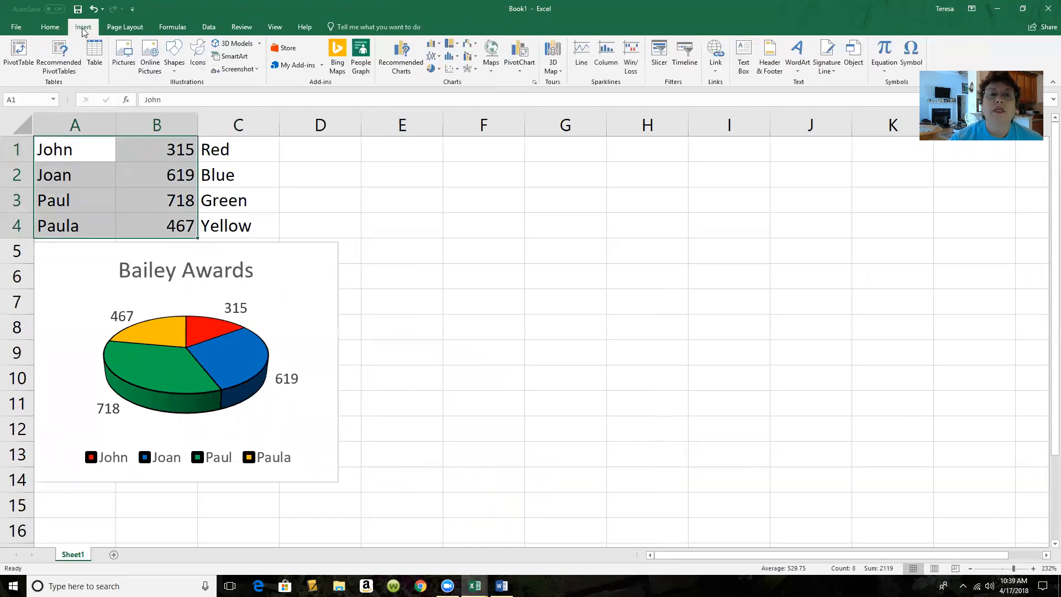
pyautogui.click(441, 72)
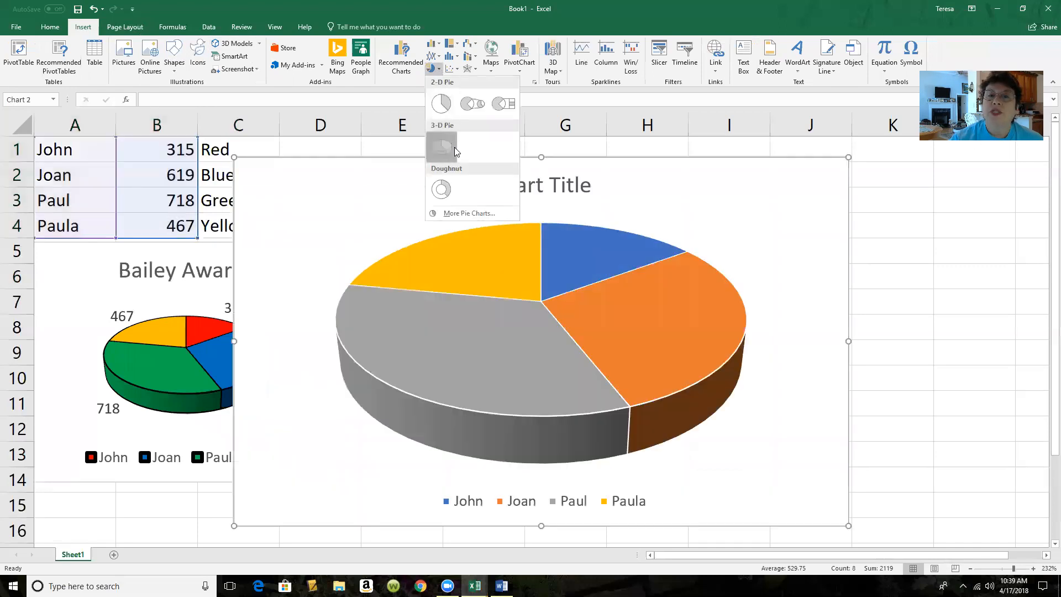
pyautogui.click(455, 148)
# Explode the second pie chart by pulling its four slices outward one by one from the center
pyautogui.click(602, 305)
pyautogui.moveTo(628, 304); pyautogui.dragTo(489, 376)
pyautogui.click(953, 326)
pyautogui.click(535, 306)
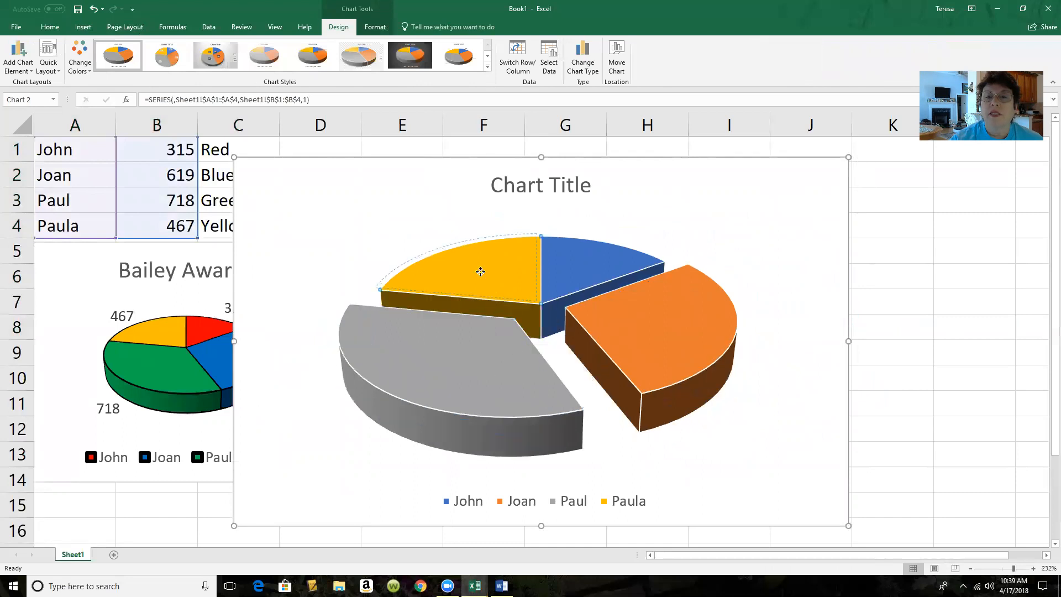
pyautogui.moveTo(481, 275); pyautogui.dragTo(473, 260)
pyautogui.click(572, 244)
pyautogui.moveTo(572, 244); pyautogui.dragTo(584, 245)
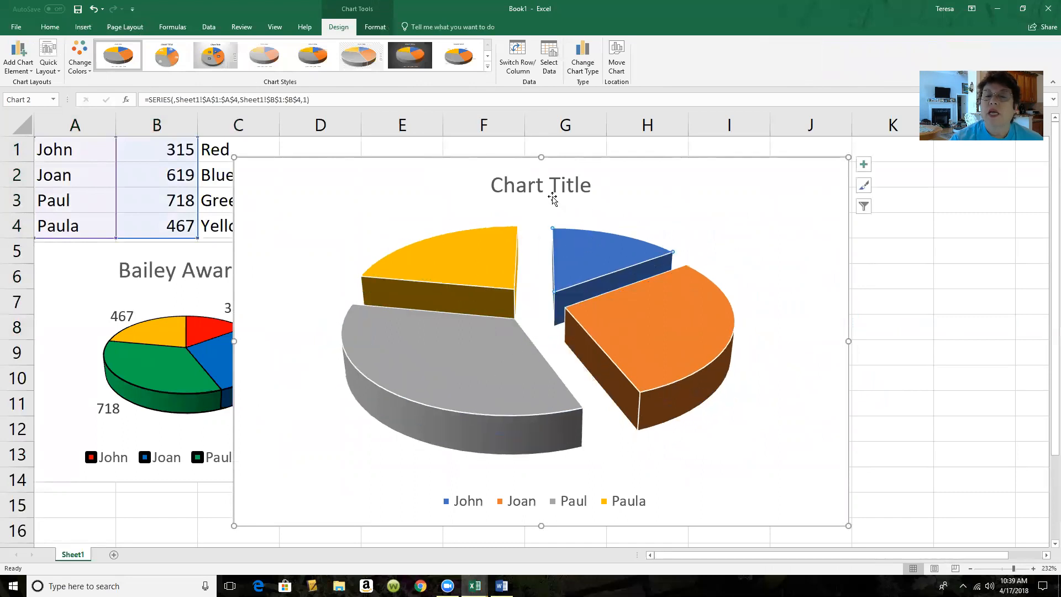
# Replace the second pie chart's placeholder title with "Bailey Awards"
pyautogui.click(537, 186)
pyautogui.moveTo(591, 186); pyautogui.dragTo(492, 193)
pyautogui.write('Bileu')
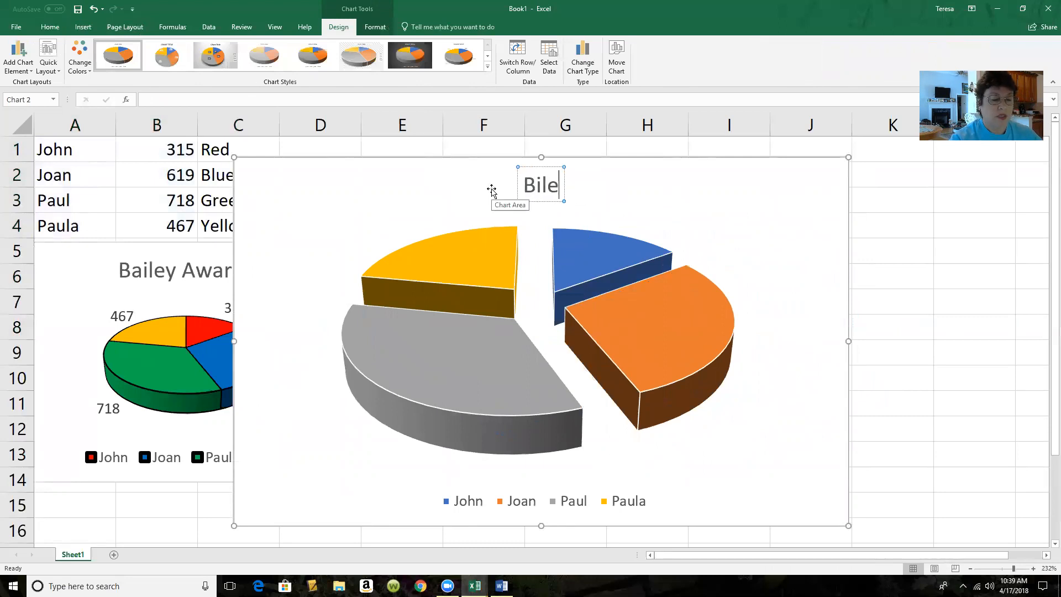
pyautogui.press('BackSpace')
pyautogui.press('BackSpace')
pyautogui.press('BackSpace')
pyautogui.press('BackSpace')
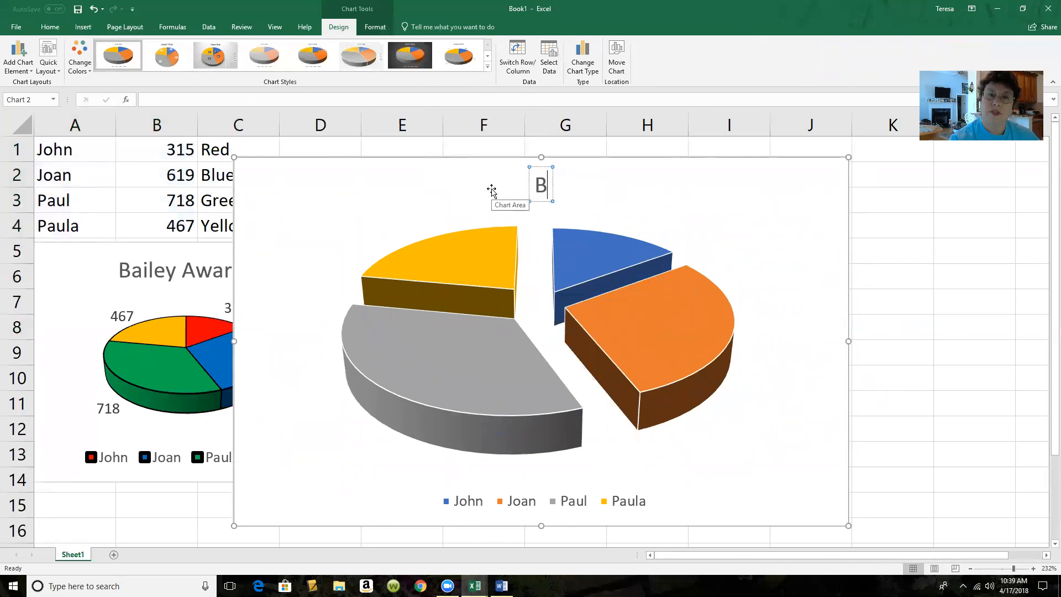
pyautogui.write('Aiely')
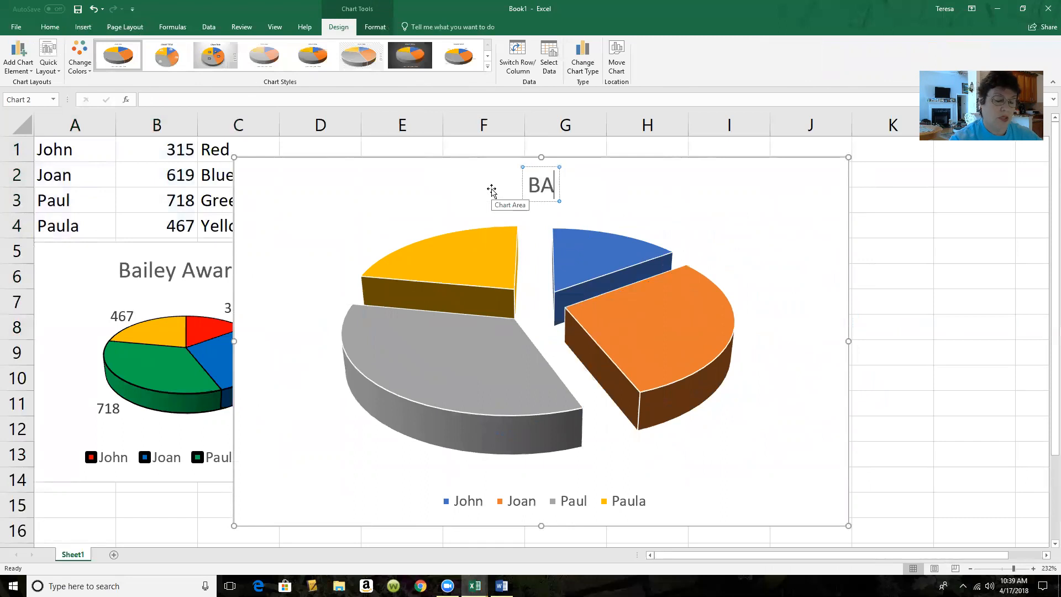
pyautogui.press('BackSpace')
pyautogui.press('BackSpace')
pyautogui.press('BackSpace')
pyautogui.press('BackSpace')
pyautogui.press('BackSpace')
pyautogui.write('ailey')
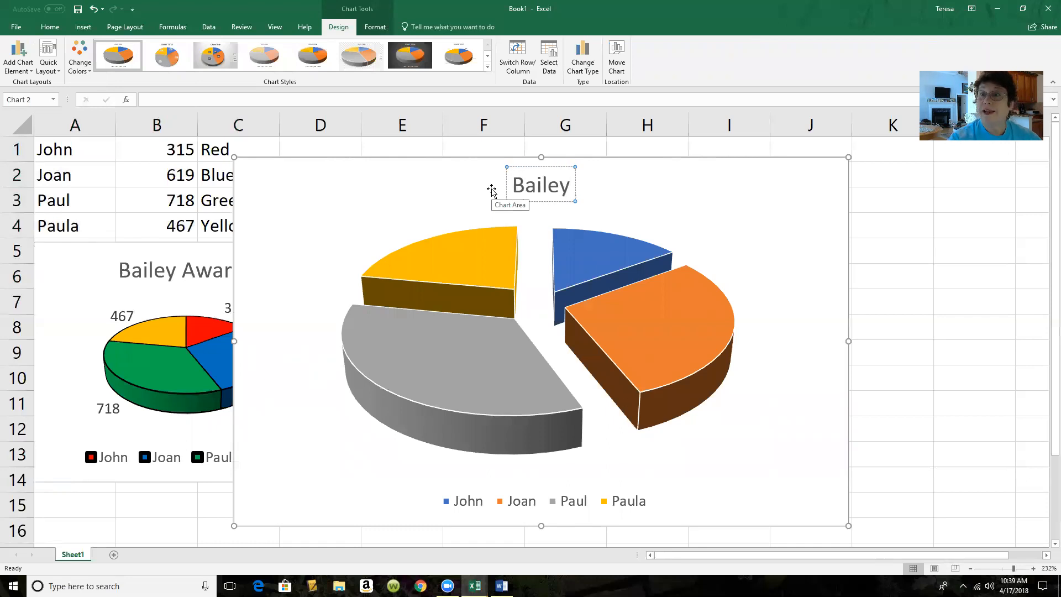
pyautogui.write(' Awards')
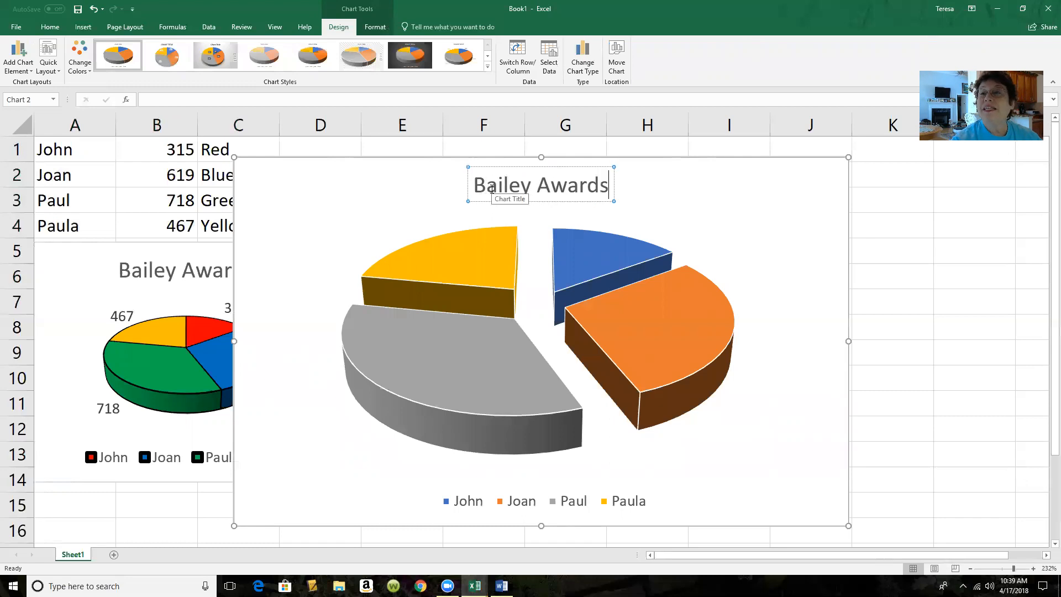
# Add data labels to the exploded pie chart and position them at Outside End
pyautogui.click(544, 309)
pyautogui.click(584, 314)
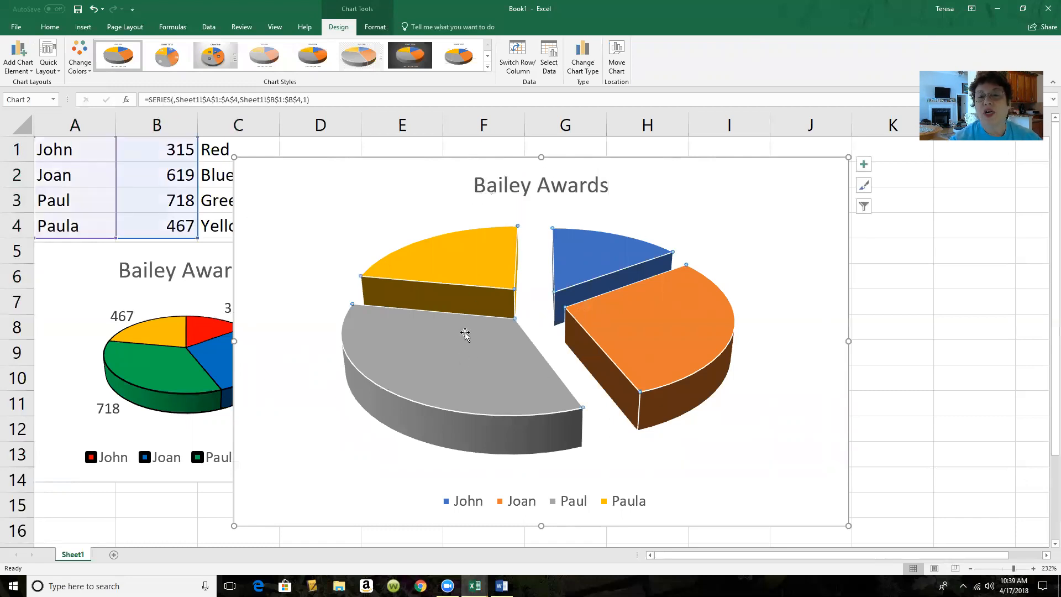
pyautogui.click(865, 167)
pyautogui.click(892, 189)
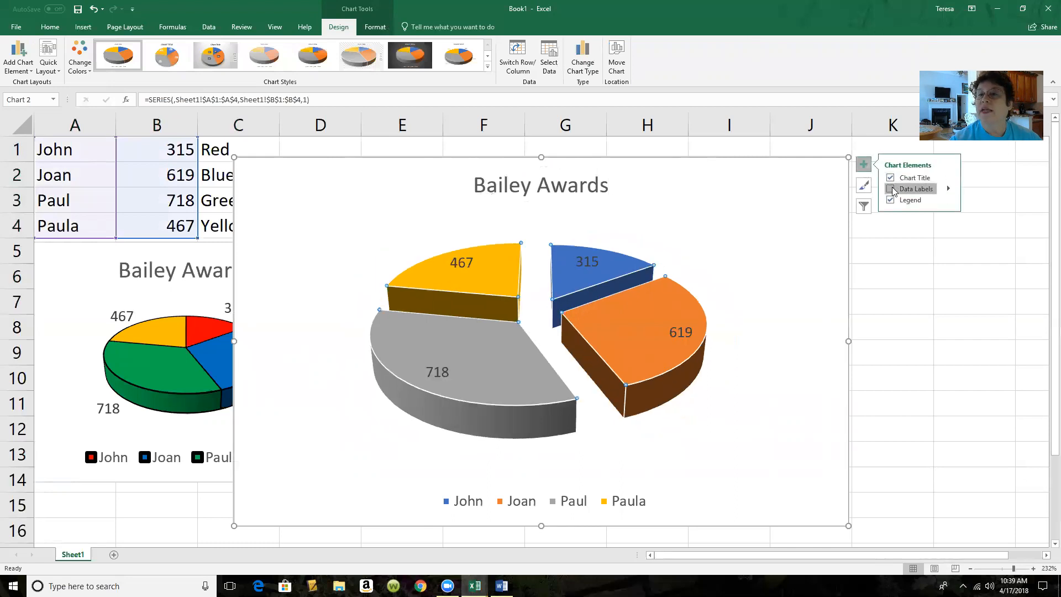
pyautogui.click(949, 189)
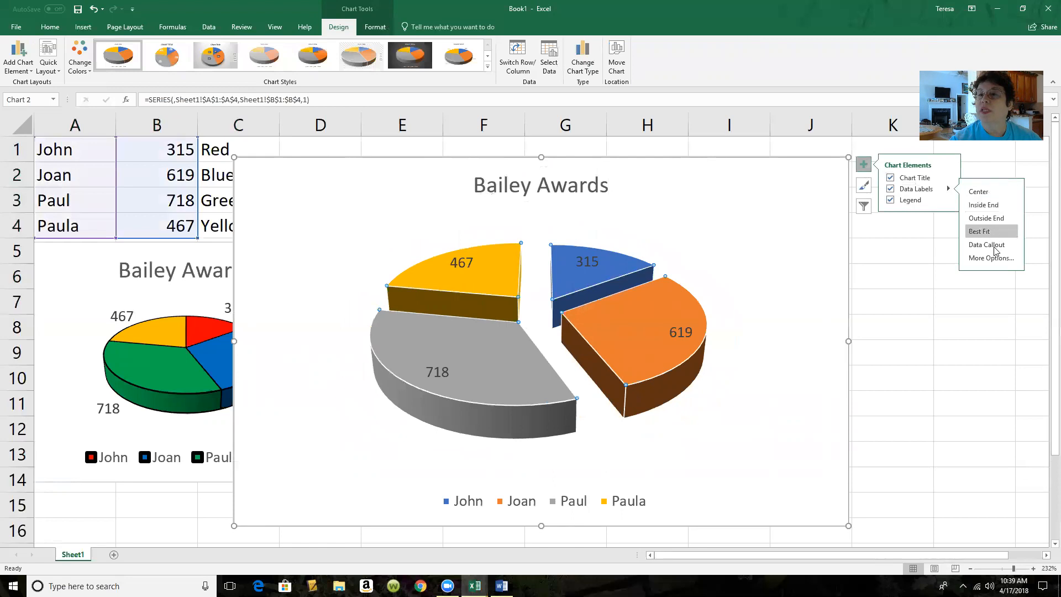
pyautogui.click(986, 218)
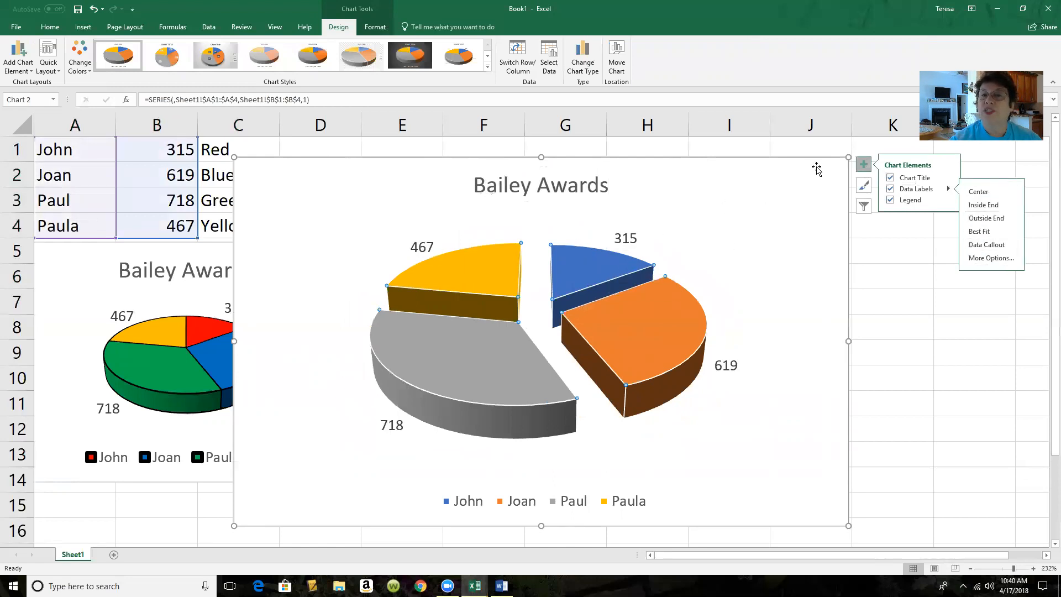
# Shrink the exploded pie chart to about 1.89" by 2.53" and place it beside the first pie, covering about D5 to H14
pyautogui.moveTo(849, 158); pyautogui.dragTo(588, 277)
pyautogui.moveTo(453, 341)
pyautogui.mouseDown()
pyautogui.moveTo(560, 296)
pyautogui.moveTo(452, 340)
pyautogui.mouseUp()
pyautogui.moveTo(522, 301); pyautogui.dragTo(629, 267)
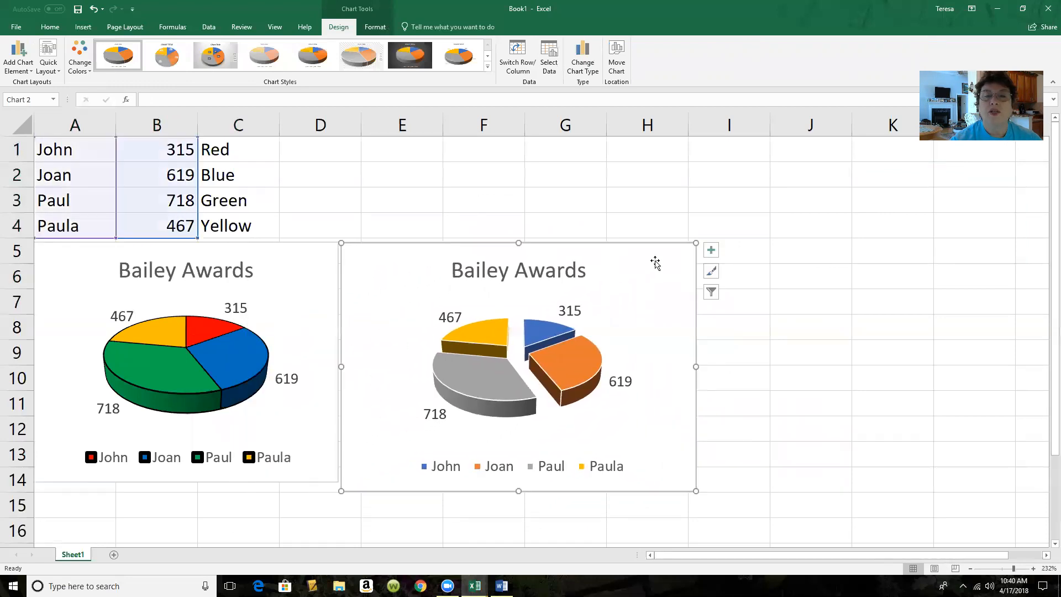
pyautogui.moveTo(695, 244)
pyautogui.mouseDown()
pyautogui.moveTo(680, 259)
pyautogui.moveTo(623, 251)
pyautogui.mouseUp()
pyautogui.moveTo(676, 361); pyautogui.dragTo(653, 362)
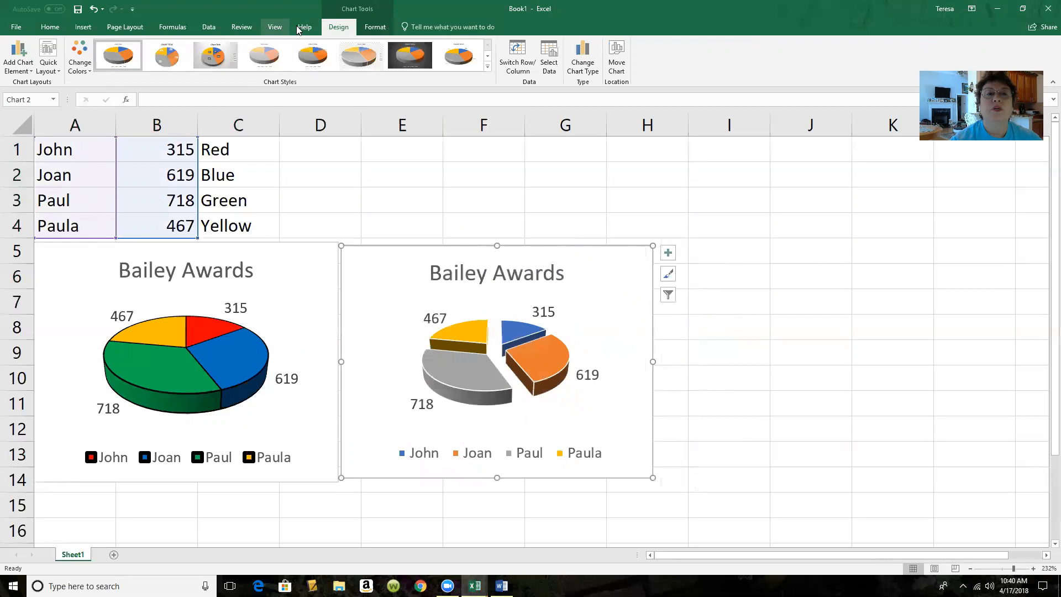
# Give the exploded pie chart's area an outline in the Automatic color
pyautogui.click(375, 27)
pyautogui.click(445, 56)
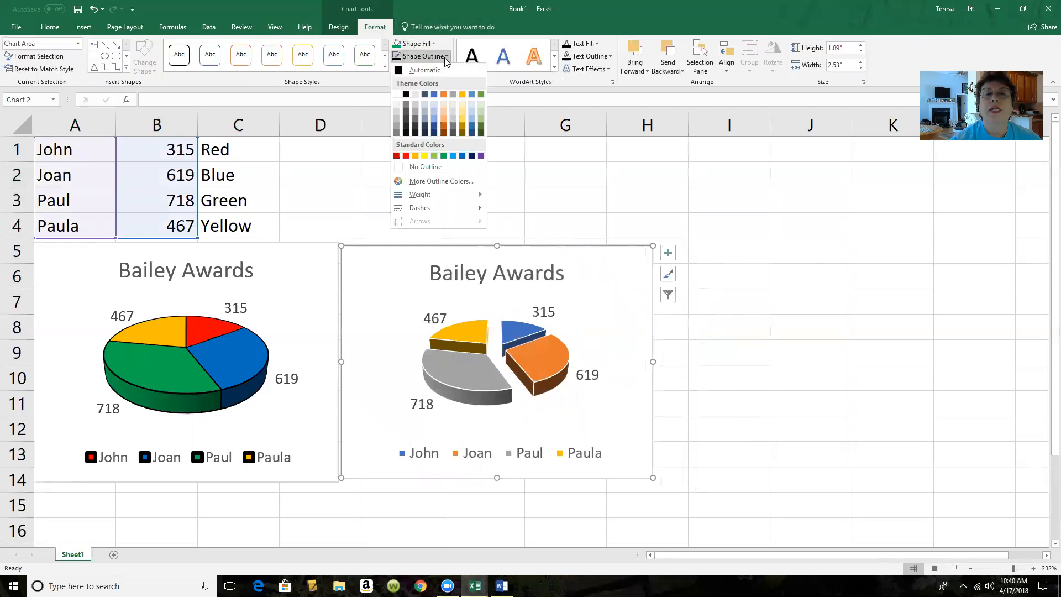
pyautogui.click(421, 71)
pyautogui.click(285, 269)
pyautogui.click(446, 56)
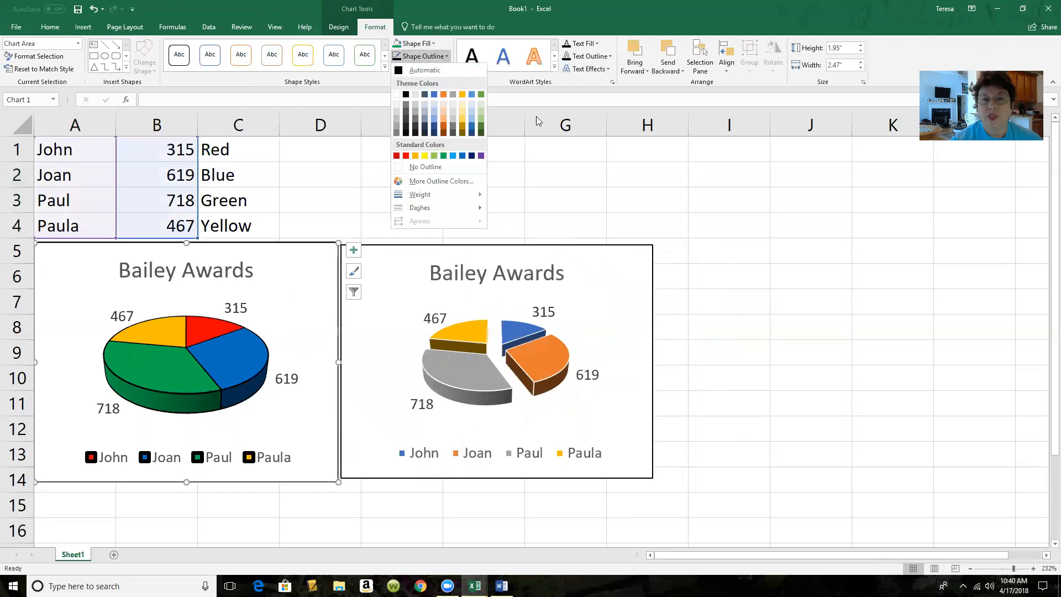
pyautogui.click(729, 336)
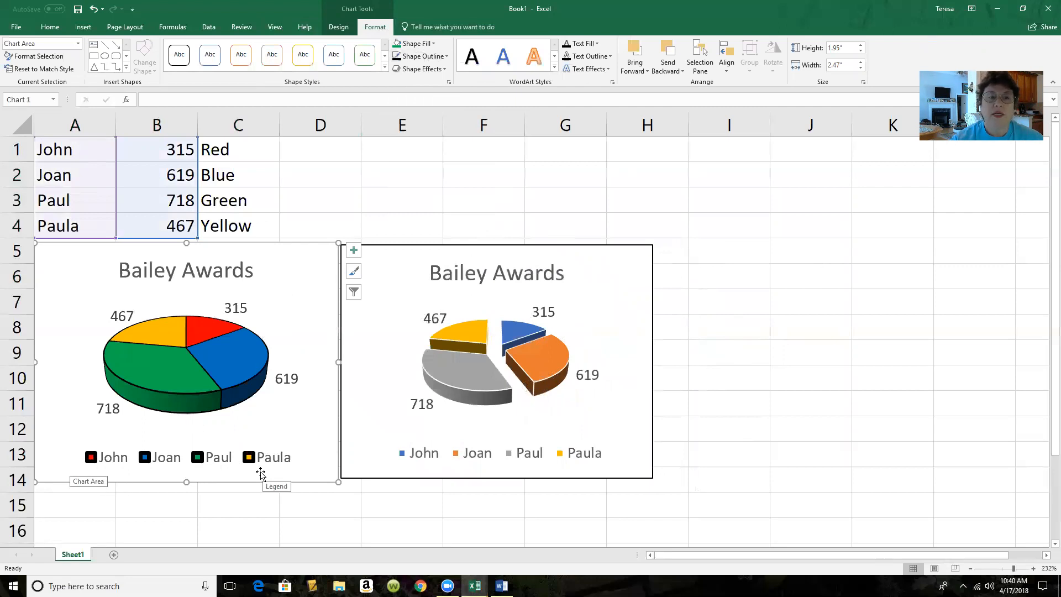
# Insert a 3-D clustered bar chart from the names and values in A1:B4
pyautogui.click(342, 167)
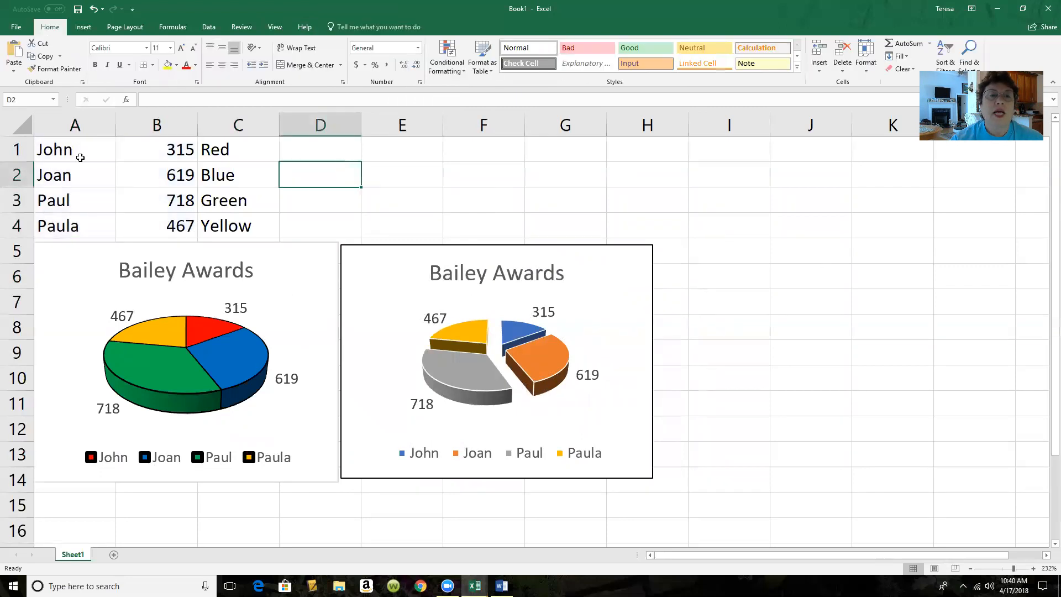
pyautogui.moveTo(64, 147); pyautogui.dragTo(149, 216)
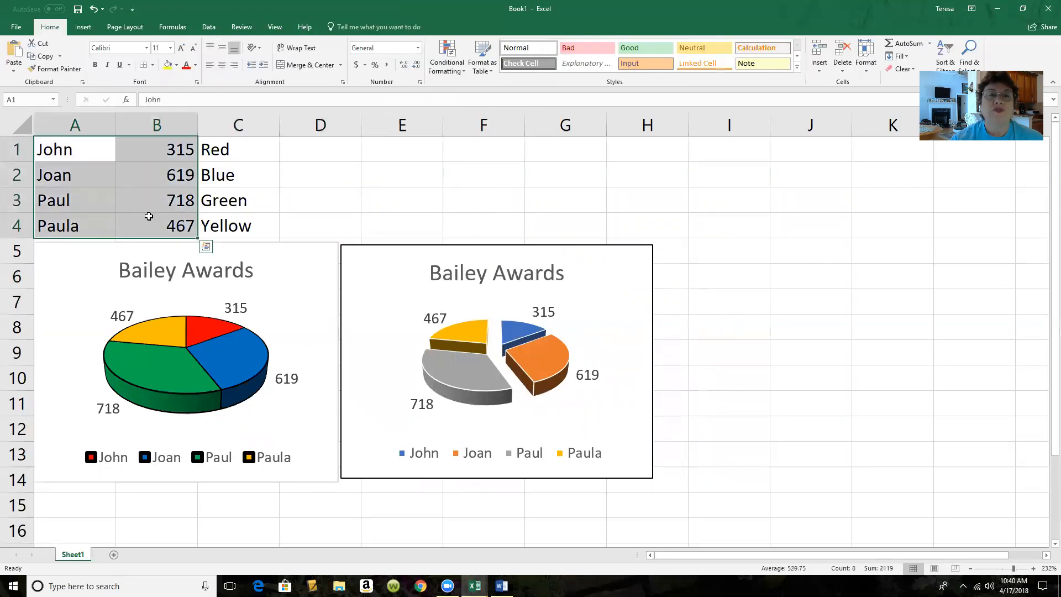
pyautogui.click(83, 27)
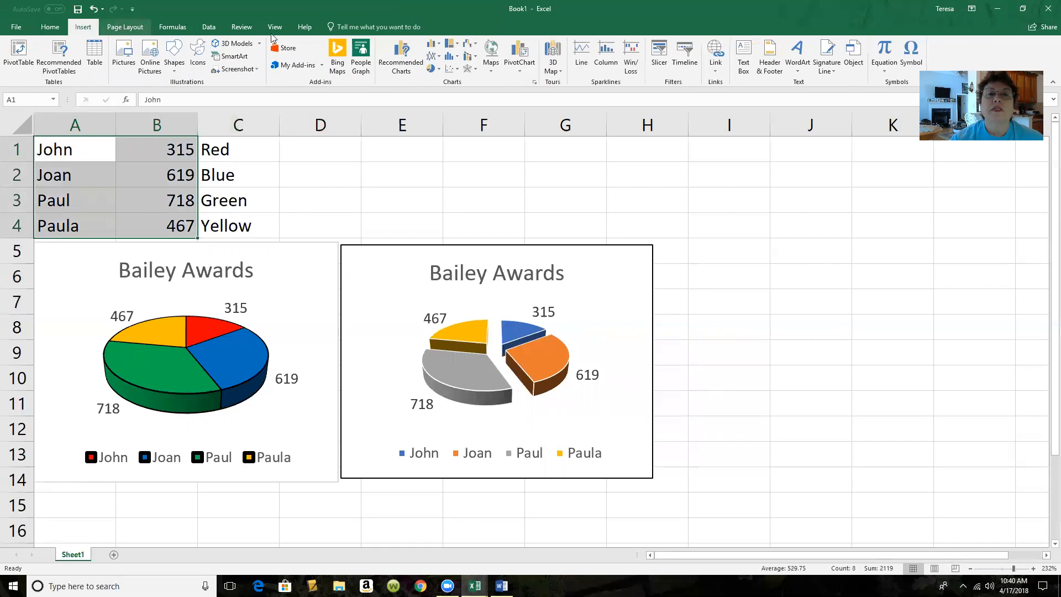
pyautogui.click(441, 46)
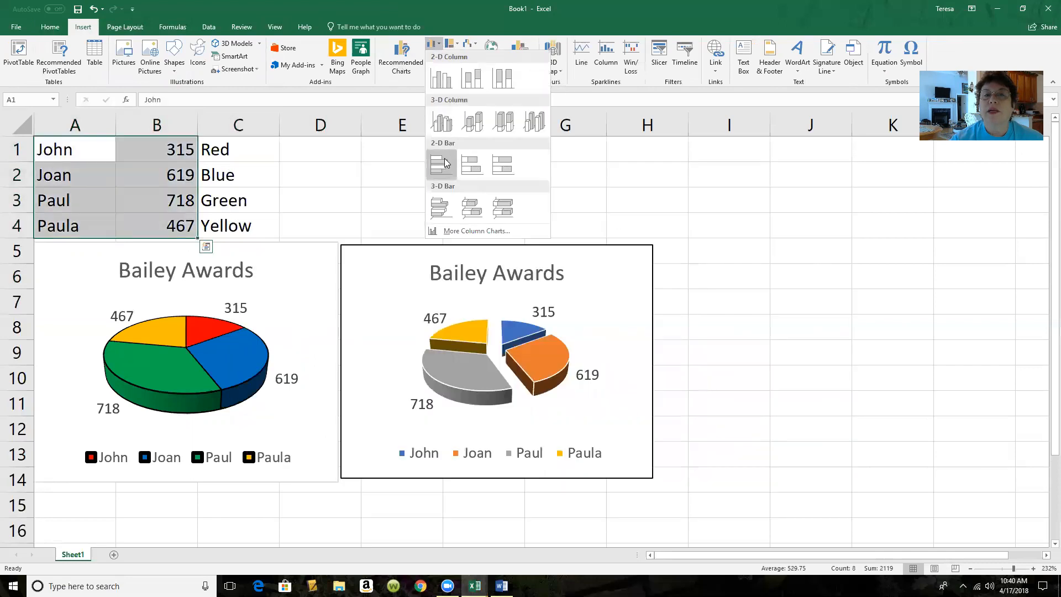
pyautogui.click(439, 208)
# Replace the bar chart's placeholder title with "Bailey Awards"
pyautogui.click(570, 186)
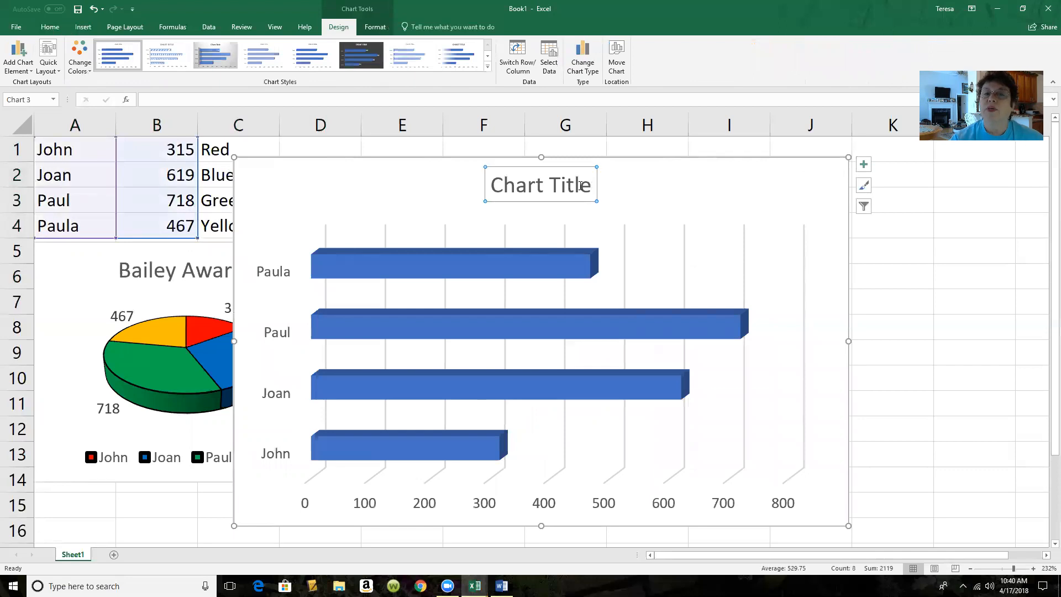
pyautogui.moveTo(589, 186); pyautogui.dragTo(471, 184)
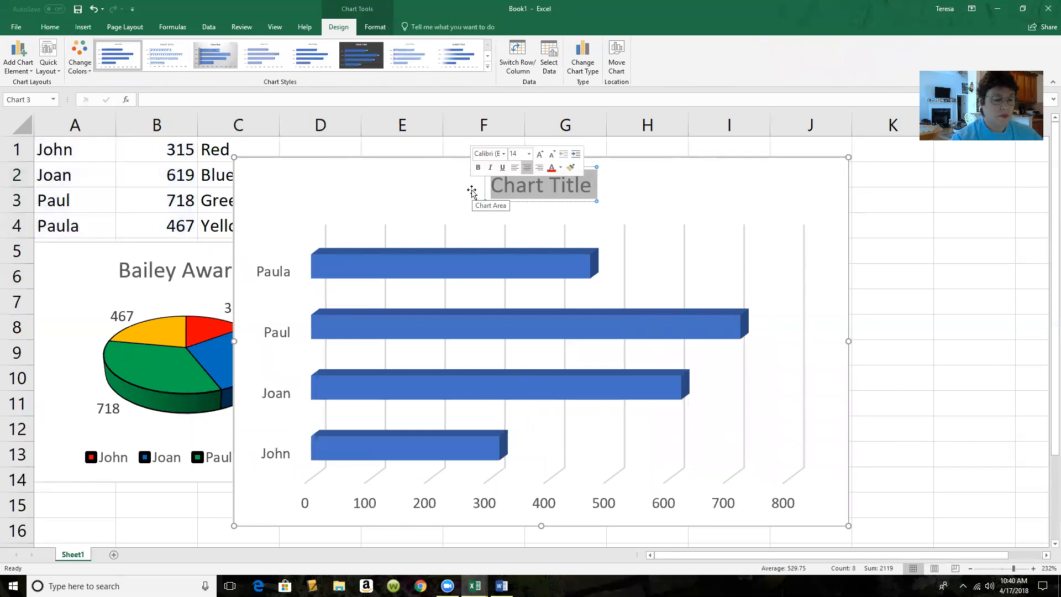
pyautogui.write('Bailey')
pyautogui.write('Awards')
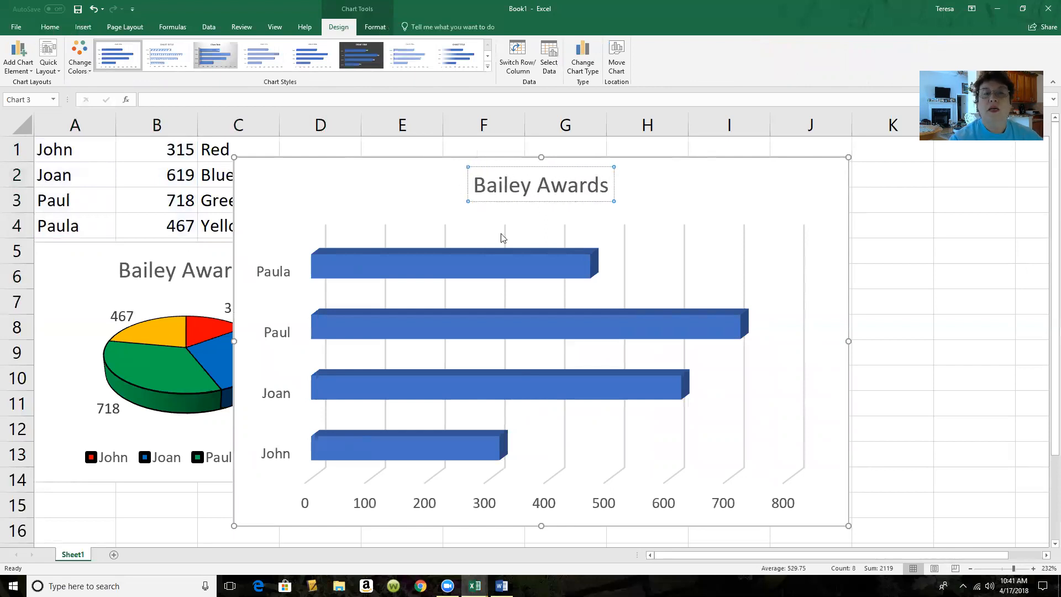
# Add data labels to the series of the 3-D bar chart
pyautogui.click(492, 256)
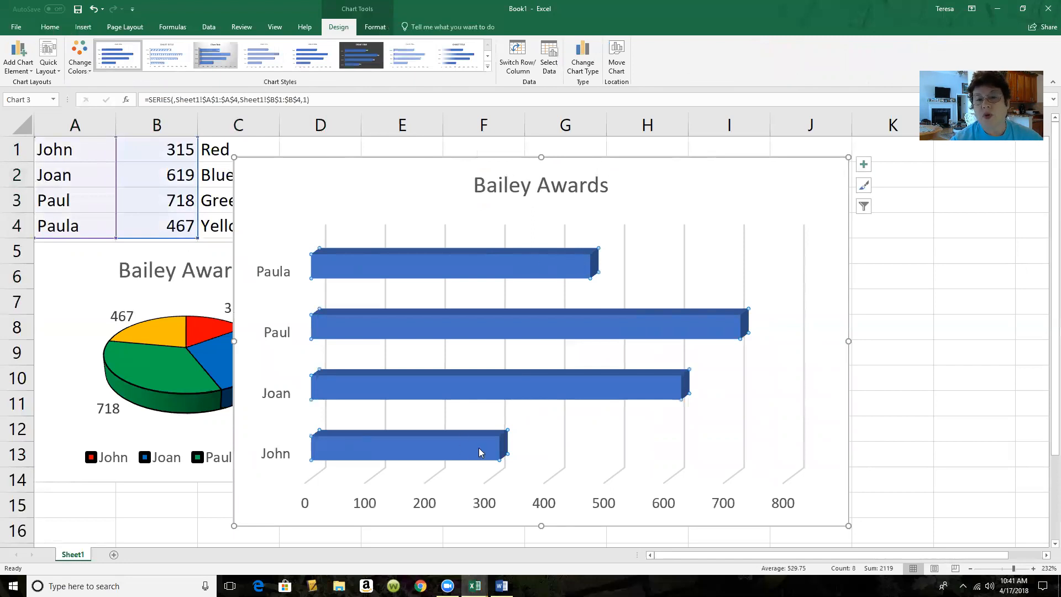
pyautogui.click(864, 164)
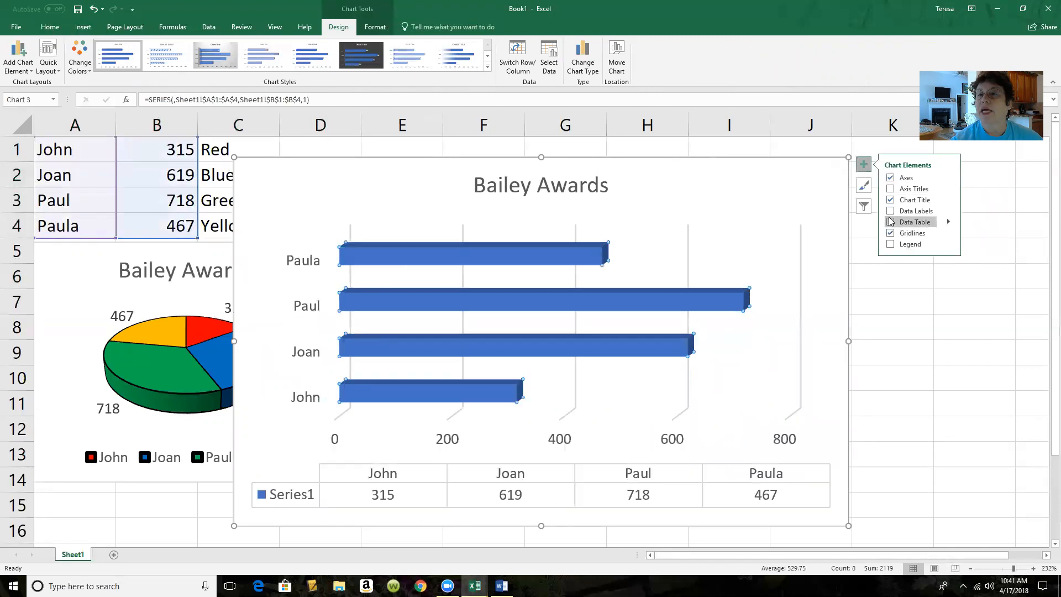
pyautogui.click(891, 211)
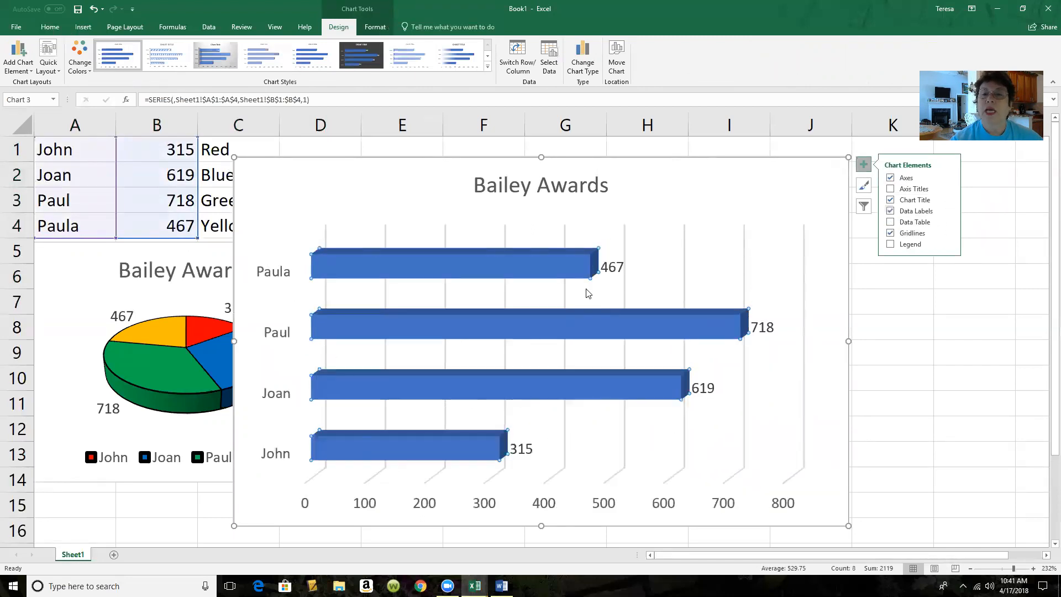
# Try a yellow outline on the bar chart's walls and undo it
pyautogui.click(538, 261)
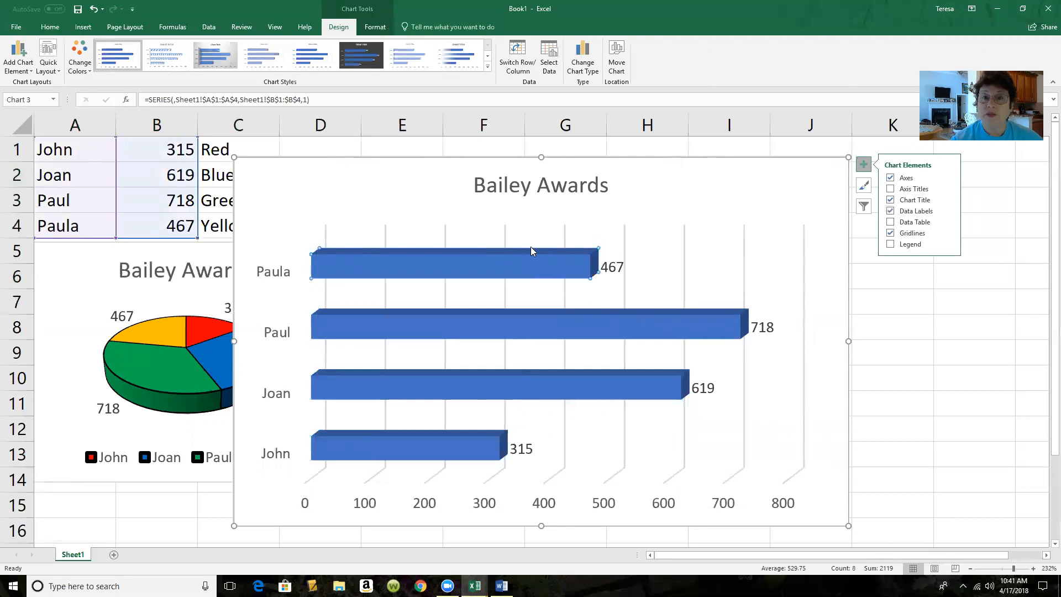
pyautogui.rightClick(490, 264)
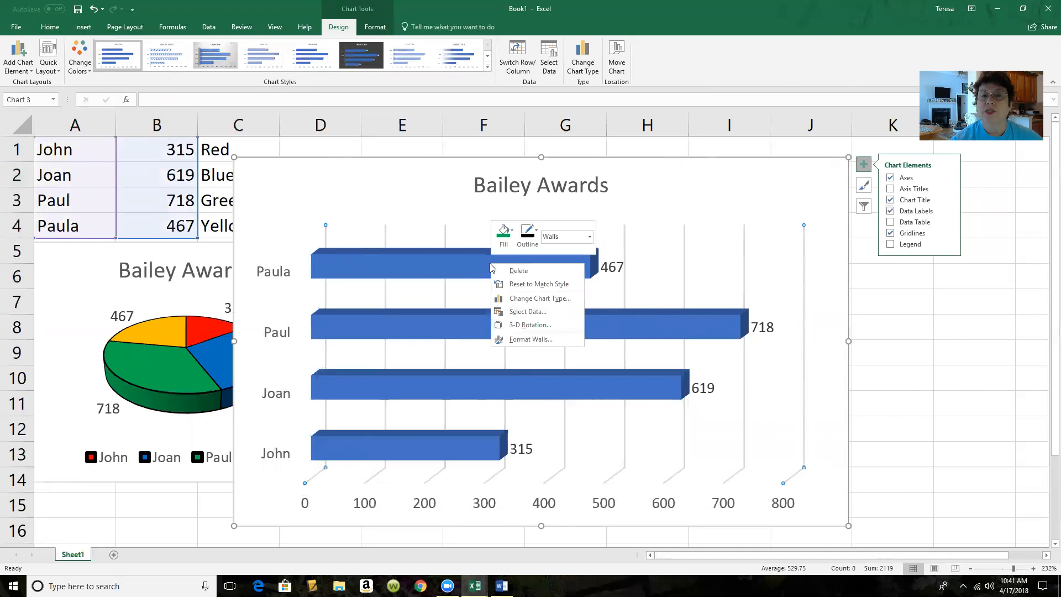
pyautogui.click(515, 232)
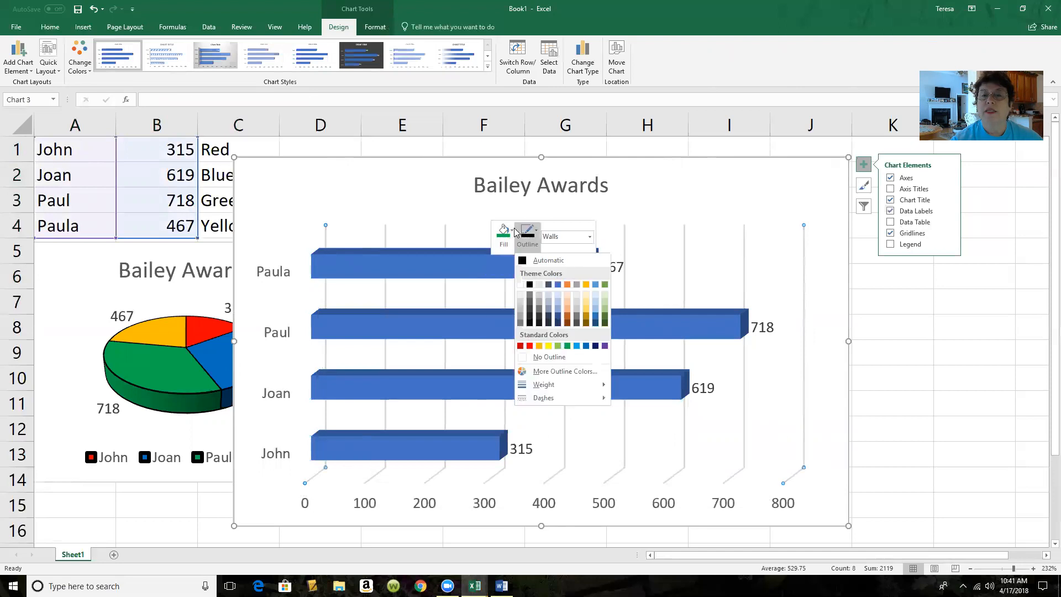
pyautogui.click(550, 346)
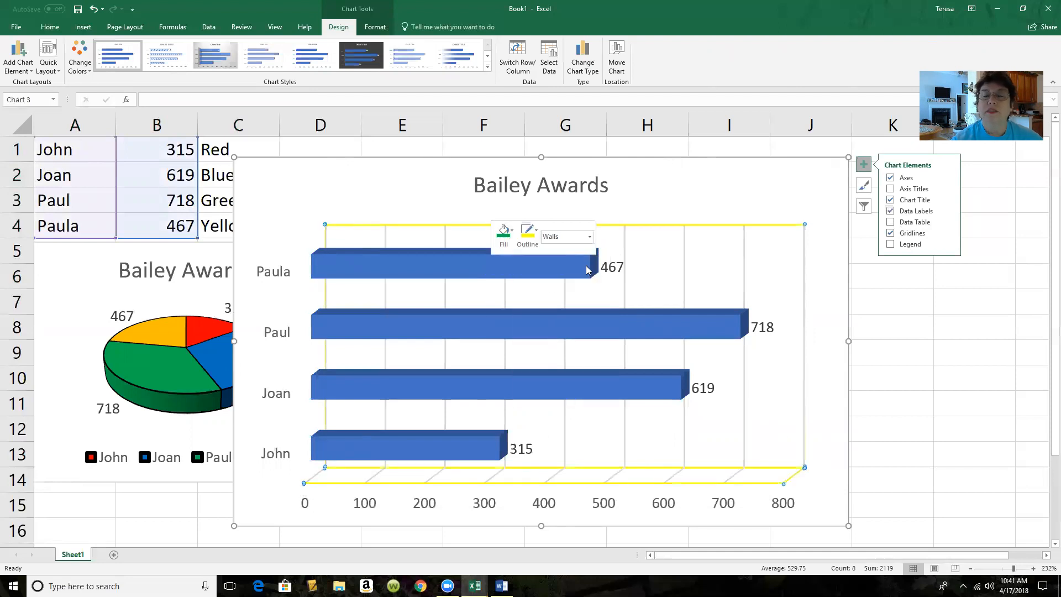
pyautogui.click(93, 9)
# Fill only the 467 bar with standard yellow and set its outline to the Automatic color
pyautogui.click(417, 258)
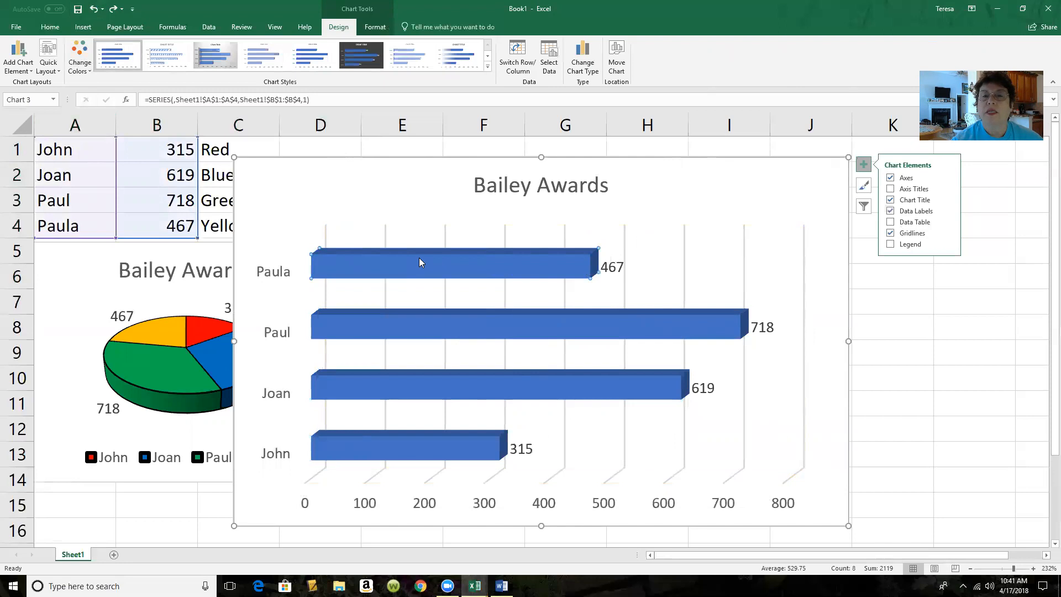
pyautogui.rightClick(419, 260)
pyautogui.click(439, 229)
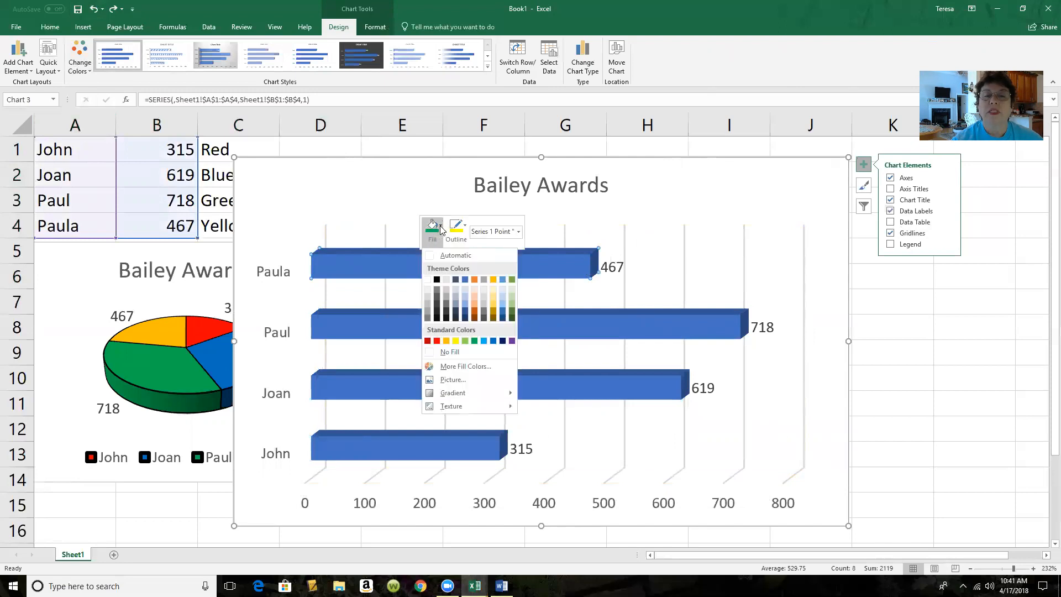
pyautogui.click(454, 340)
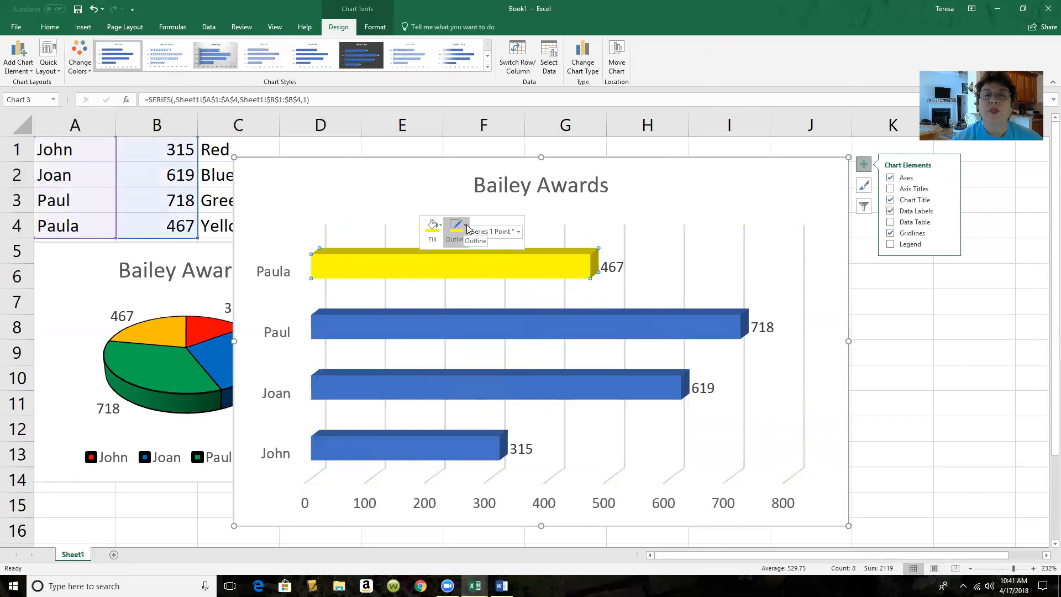
pyautogui.click(468, 228)
pyautogui.click(451, 256)
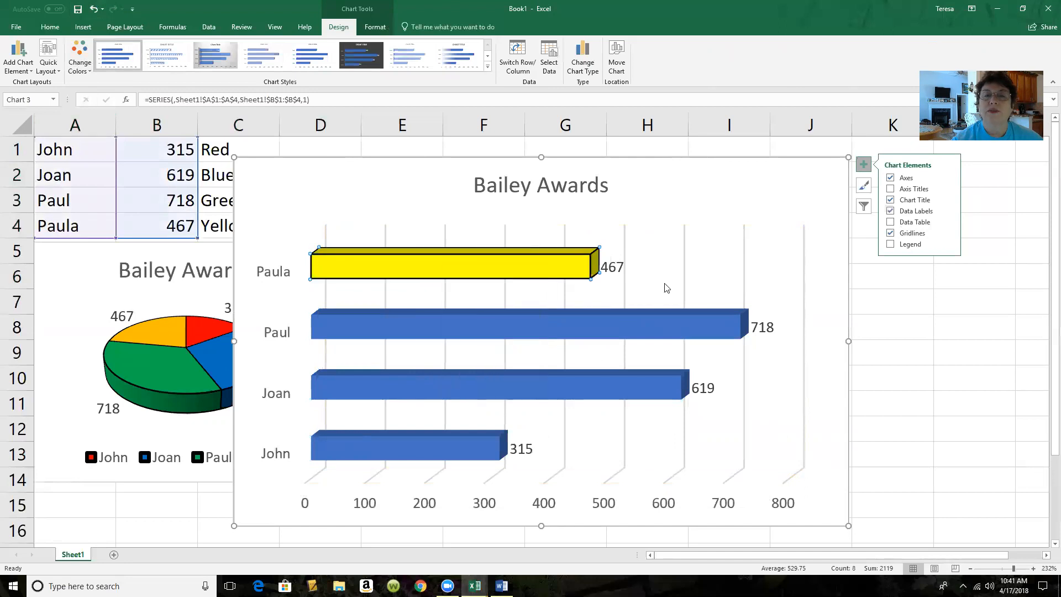
# Fill only the 718 bar with standard green and set its outline to the Automatic color
pyautogui.click(487, 330)
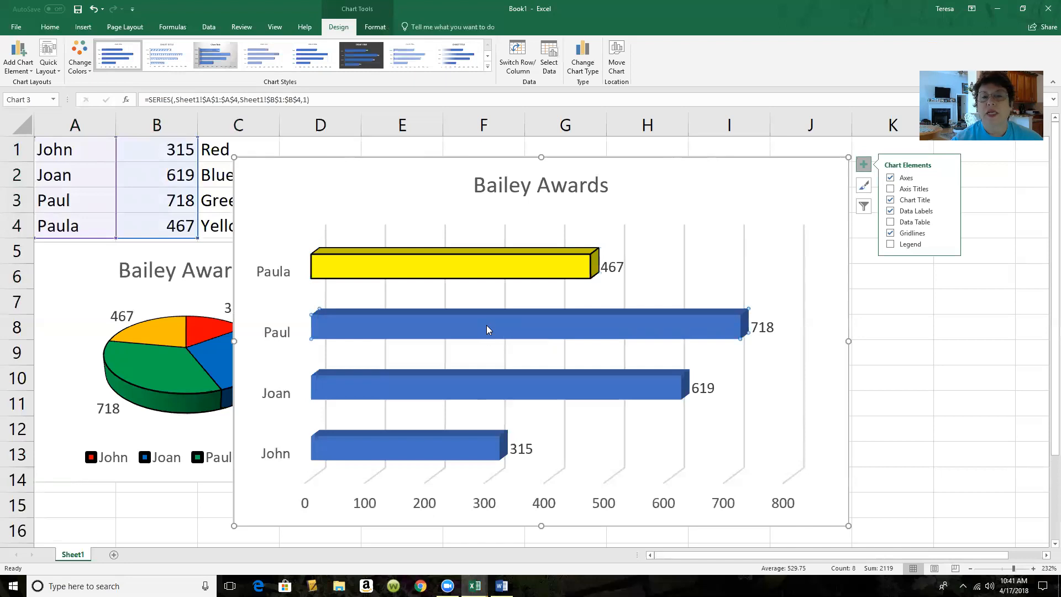
pyautogui.rightClick(487, 330)
pyautogui.click(513, 302)
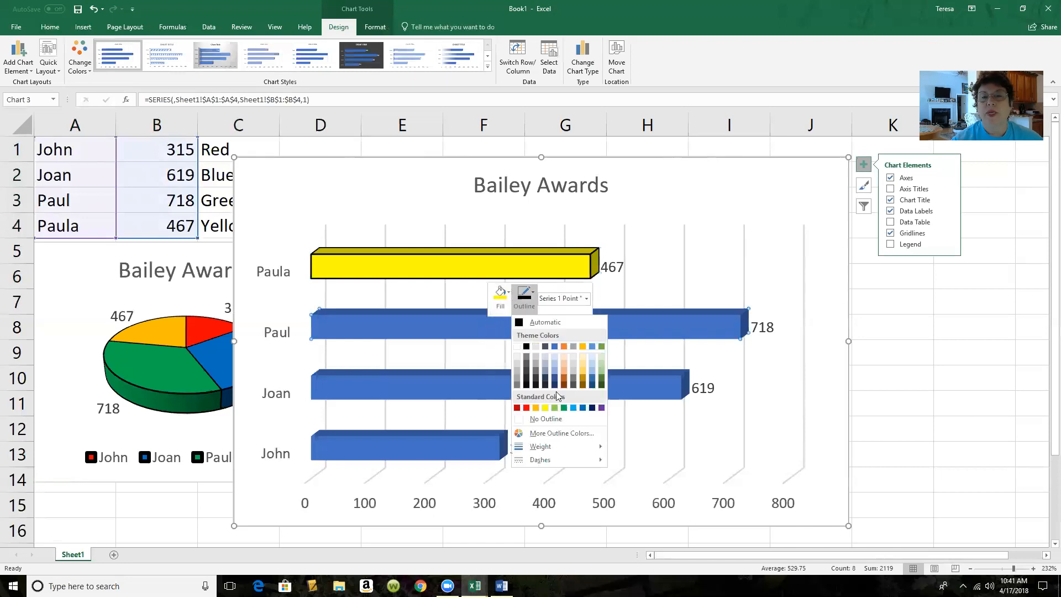
pyautogui.click(564, 408)
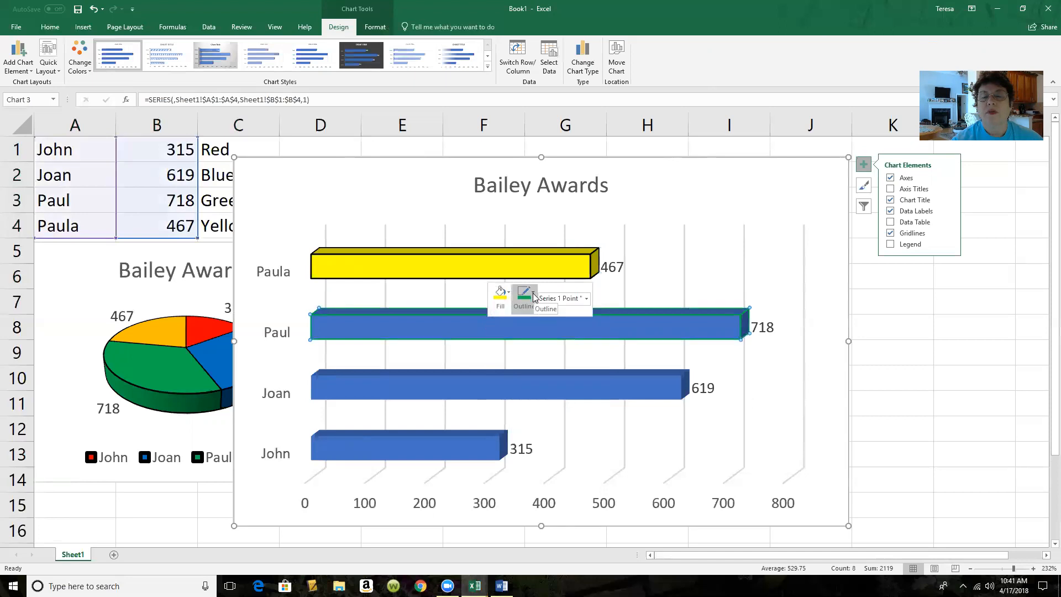
pyautogui.click(509, 296)
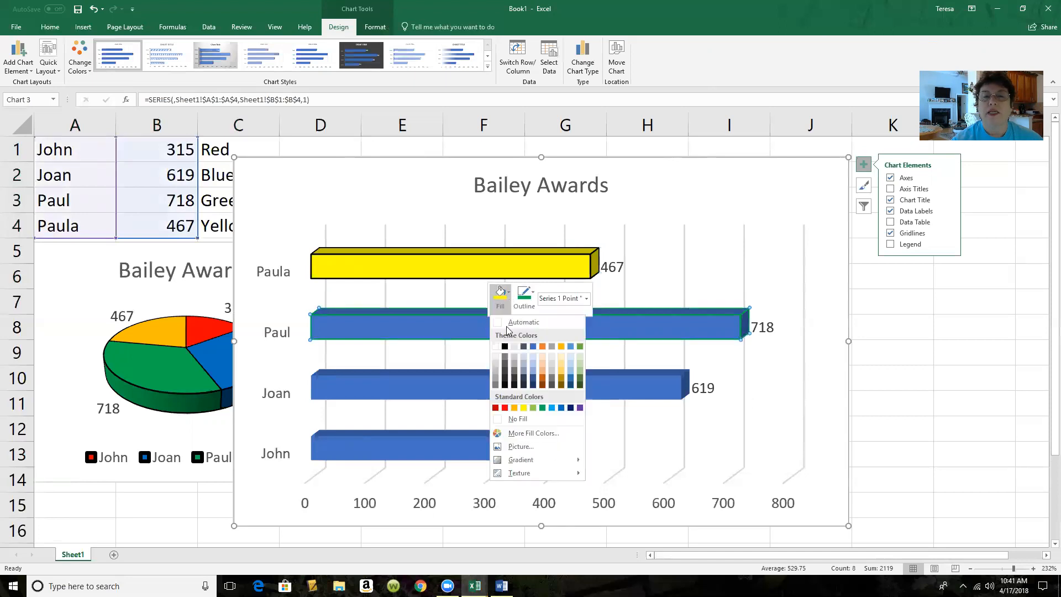
pyautogui.click(544, 408)
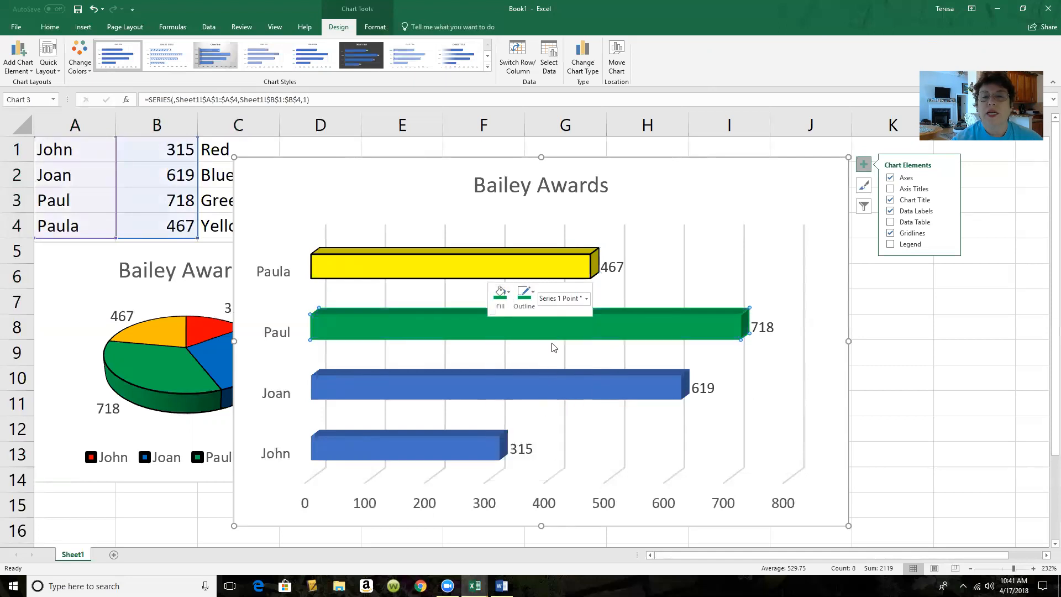
pyautogui.click(536, 306)
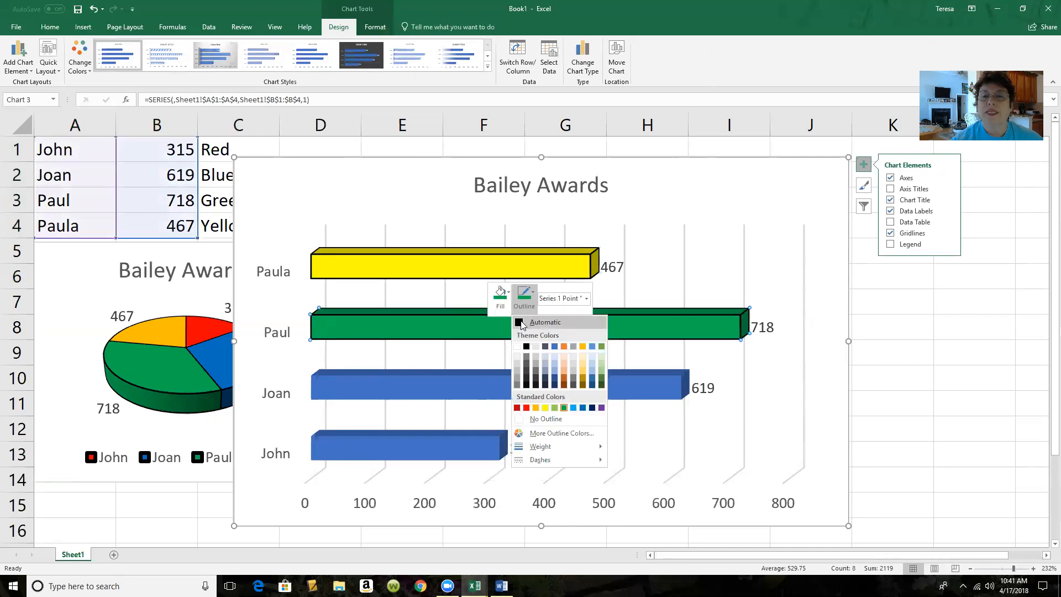
pyautogui.click(521, 323)
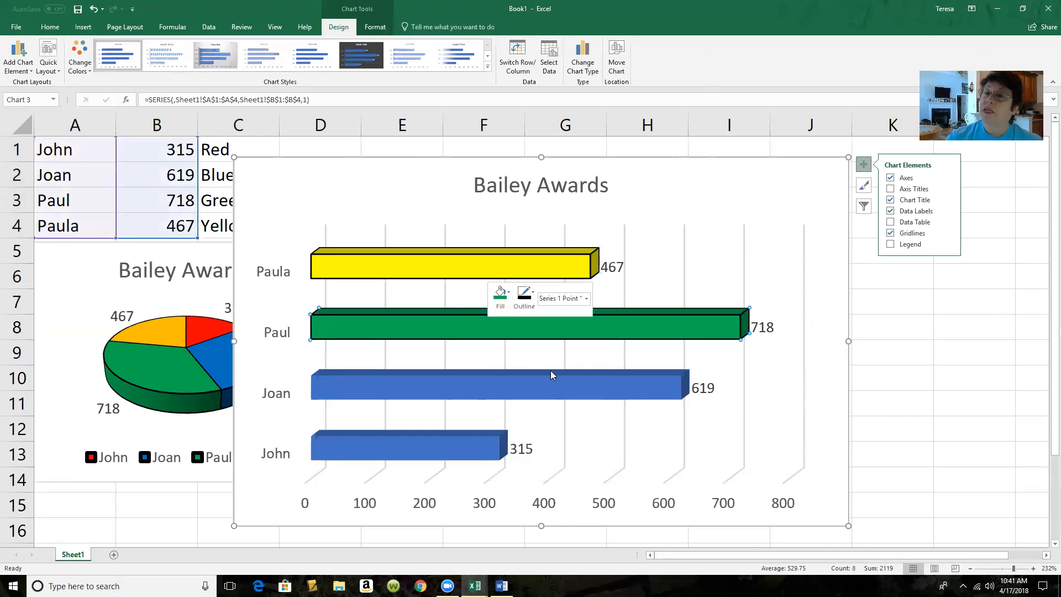
# Fill only the 619 bar with standard blue and set its outline to the Automatic color
pyautogui.click(509, 382)
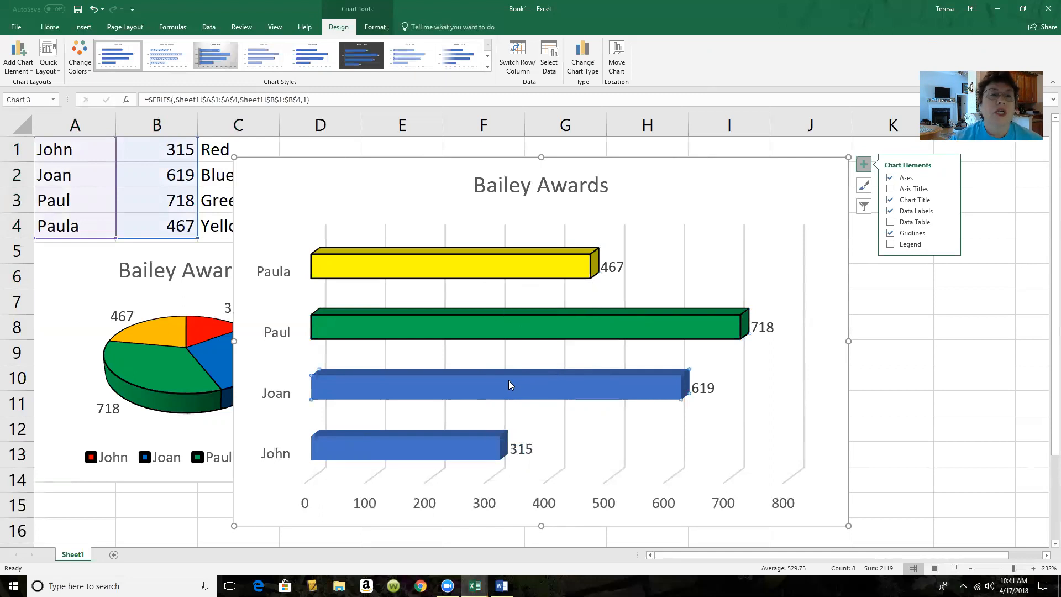
pyautogui.rightClick(508, 382)
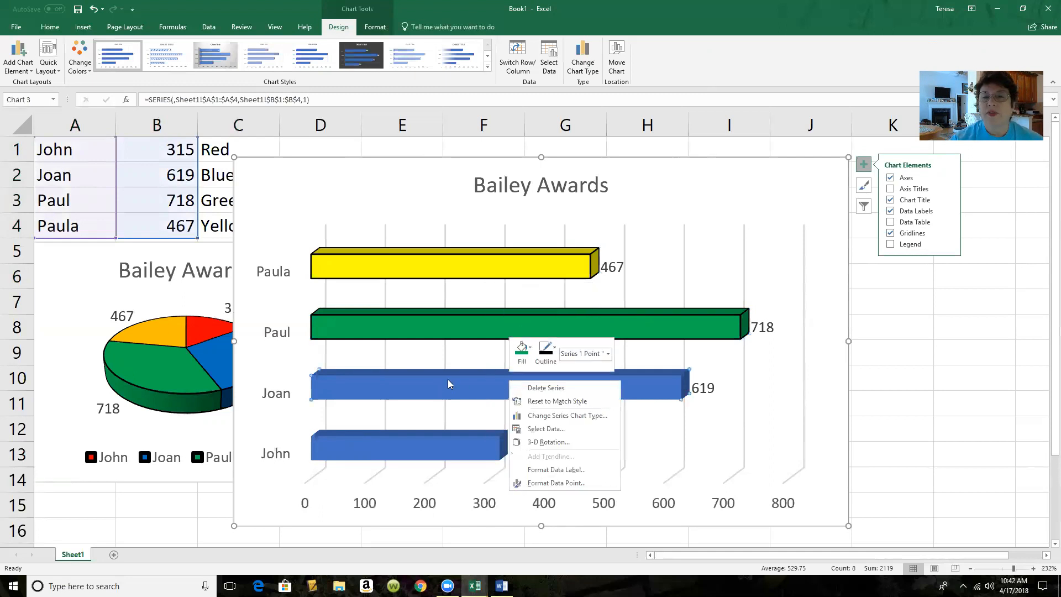
pyautogui.click(530, 349)
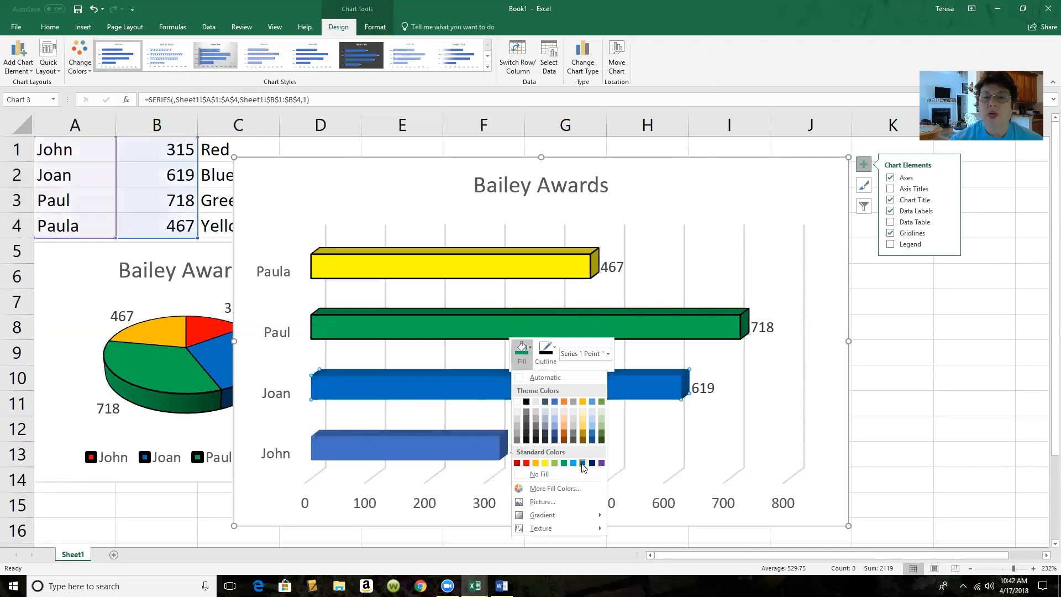
pyautogui.click(583, 464)
pyautogui.click(546, 353)
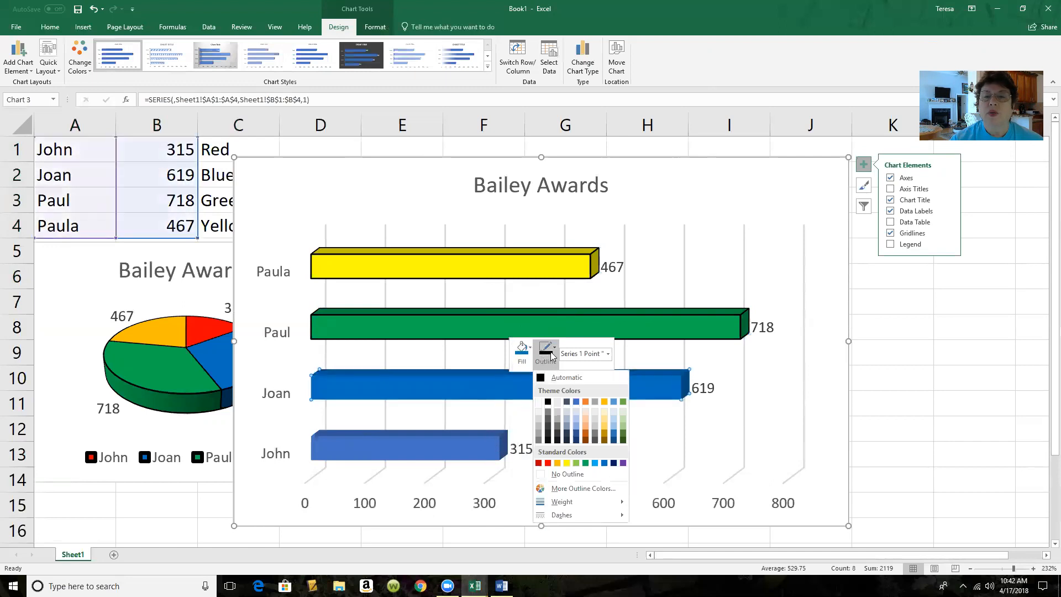
pyautogui.click(542, 379)
# Fill only the 315 bar with standard red and set its outline to the Automatic color
pyautogui.click(442, 449)
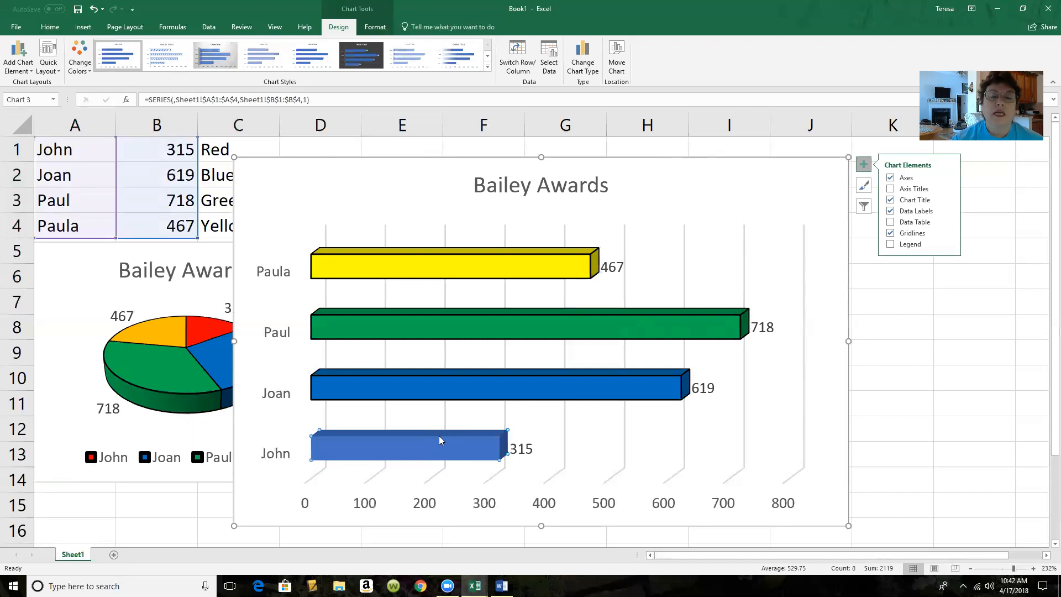
pyautogui.rightClick(440, 439)
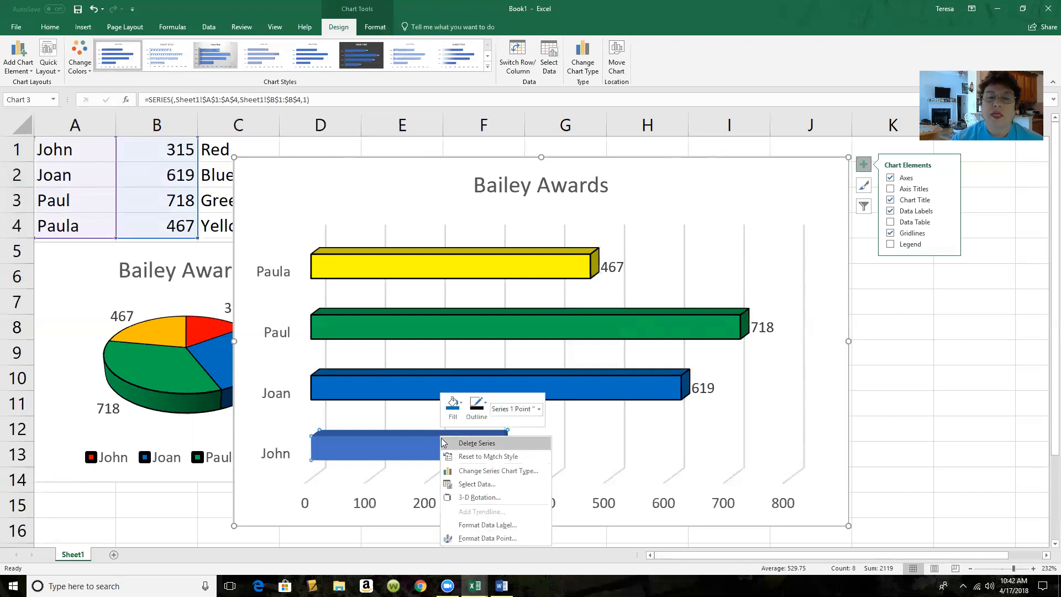
pyautogui.click(454, 404)
pyautogui.click(457, 322)
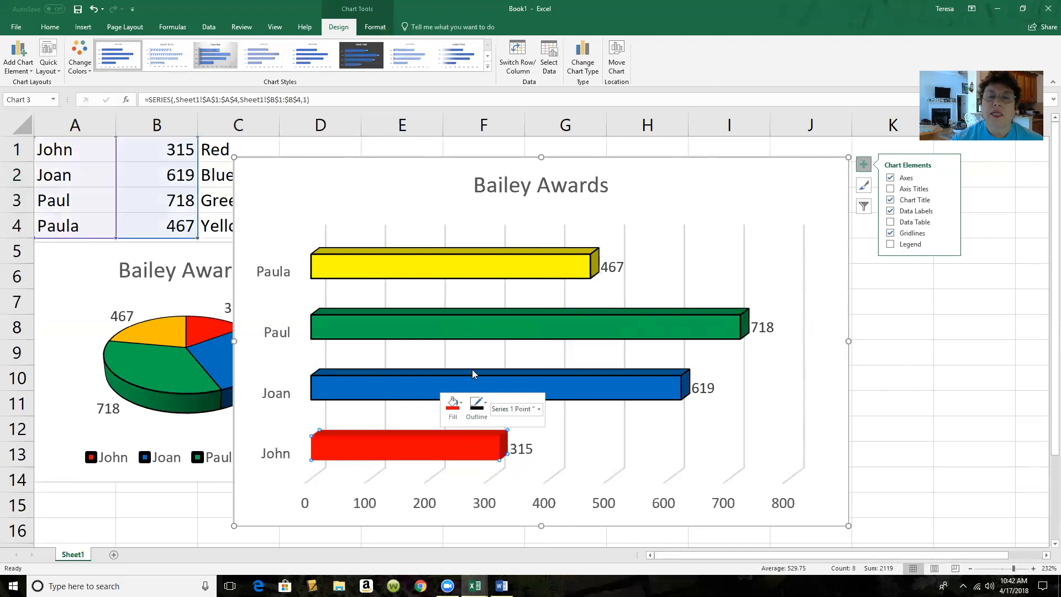
pyautogui.click(476, 412)
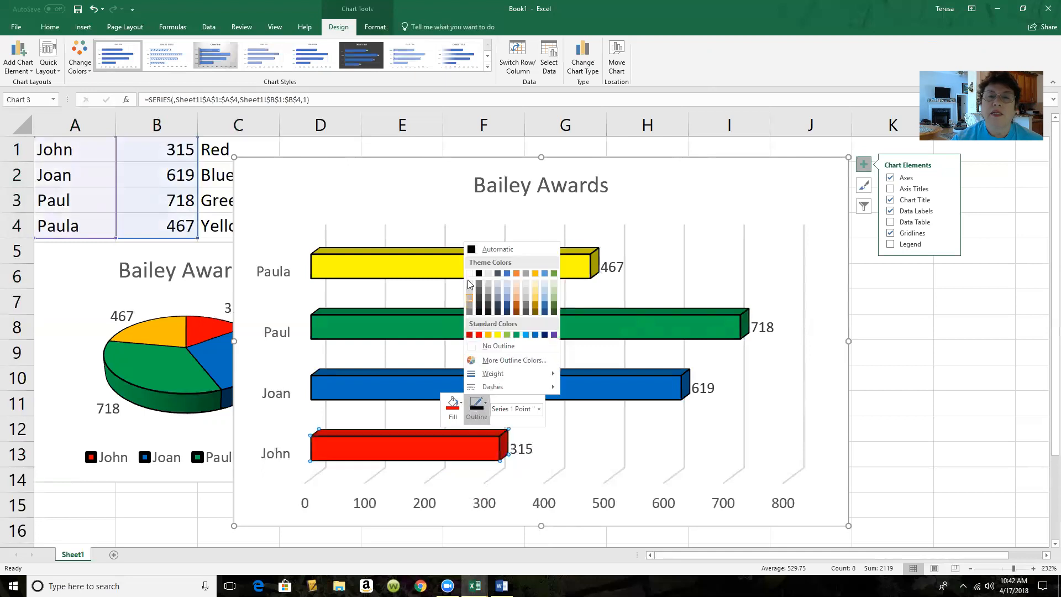
pyautogui.click(474, 250)
pyautogui.click(694, 474)
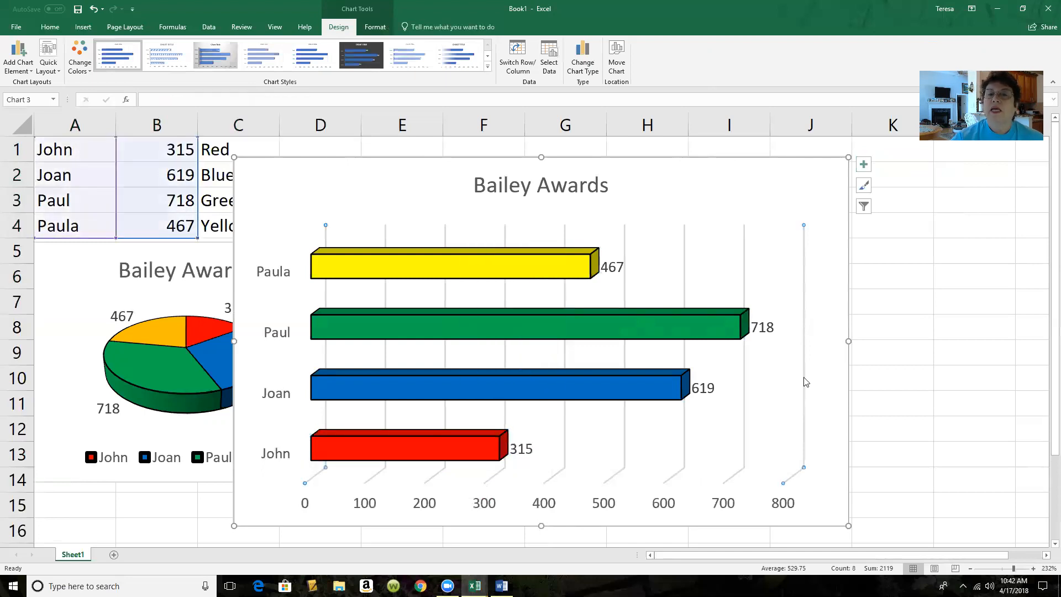
# Shrink the bar chart and fit it directly below the first pie chart, widened to match the pie chart's width
pyautogui.moveTo(848, 157); pyautogui.dragTo(247, 512)
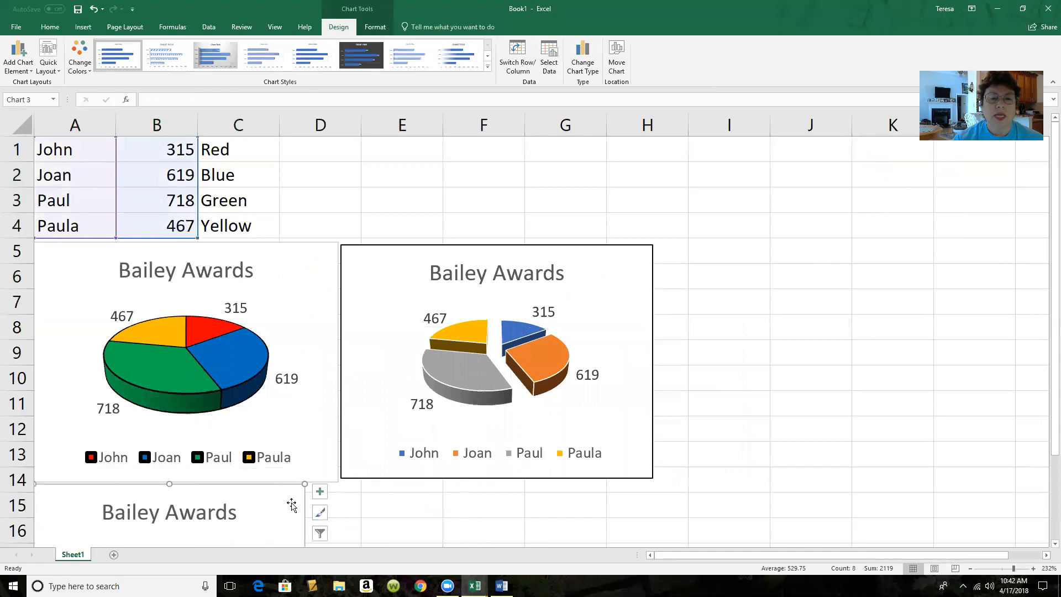
pyautogui.scroll(-5, 862, 270)
pyautogui.scroll(2, 535, 298)
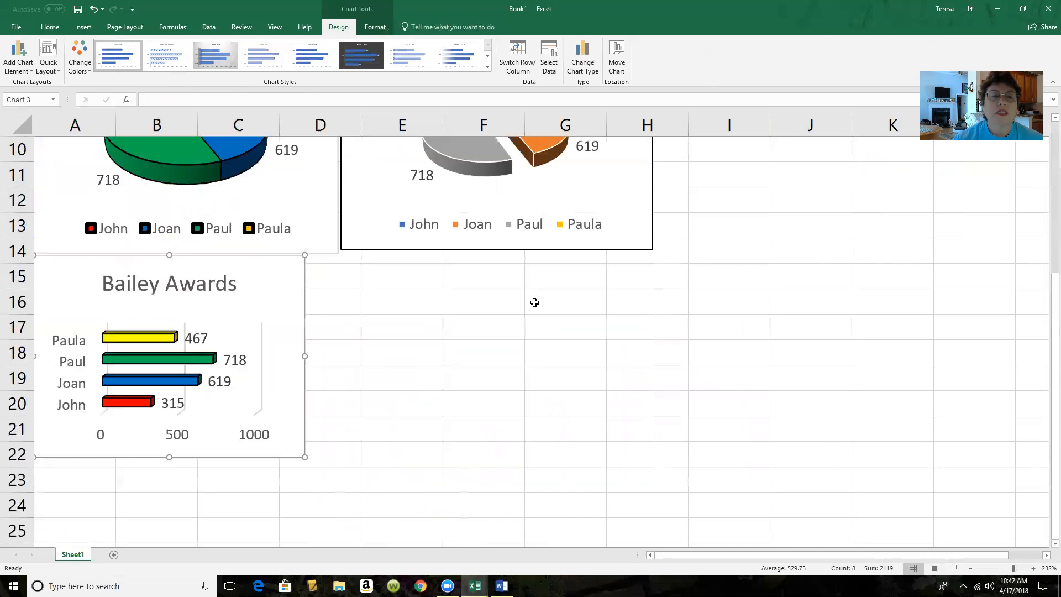
pyautogui.moveTo(303, 357); pyautogui.dragTo(336, 356)
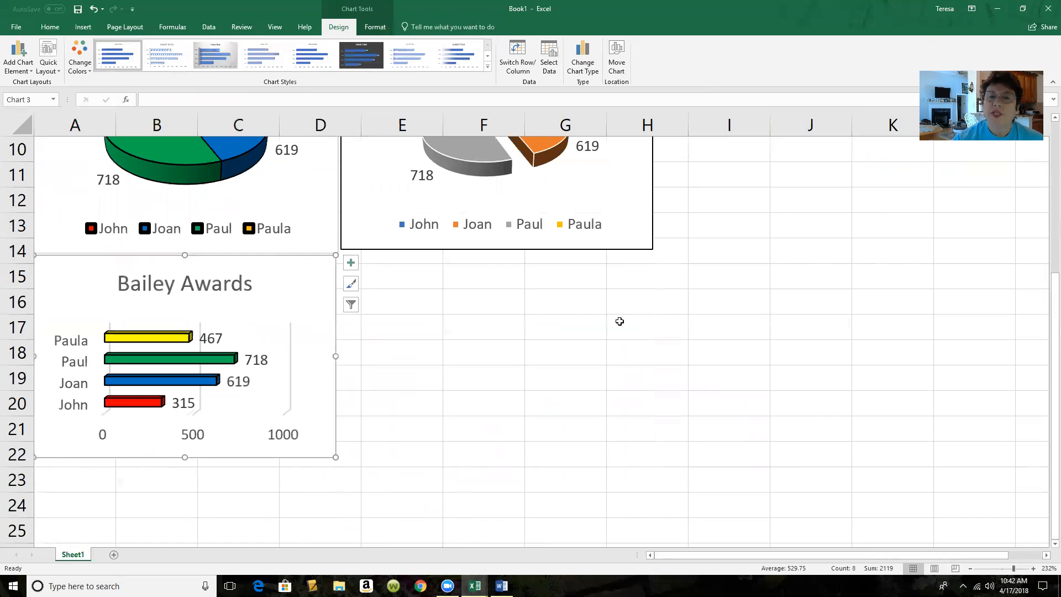
# Set the print area to A1:H22 so it covers the data and the space for all four charts
pyautogui.click(597, 402)
pyautogui.moveTo(597, 402); pyautogui.dragTo(685, 320)
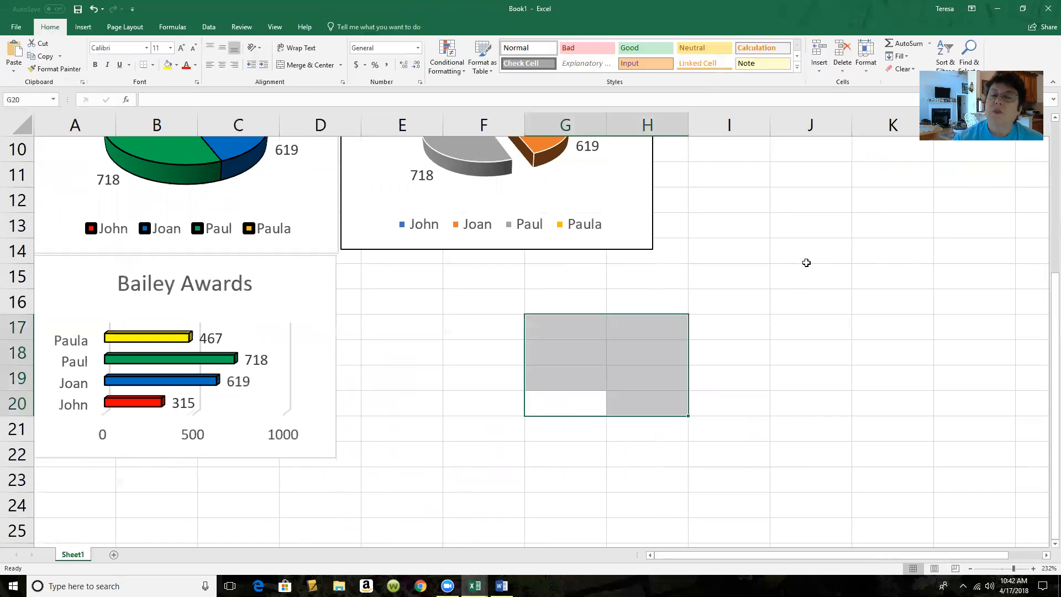
pyautogui.scroll(3, 810, 262)
pyautogui.moveTo(92, 145); pyautogui.dragTo(641, 442)
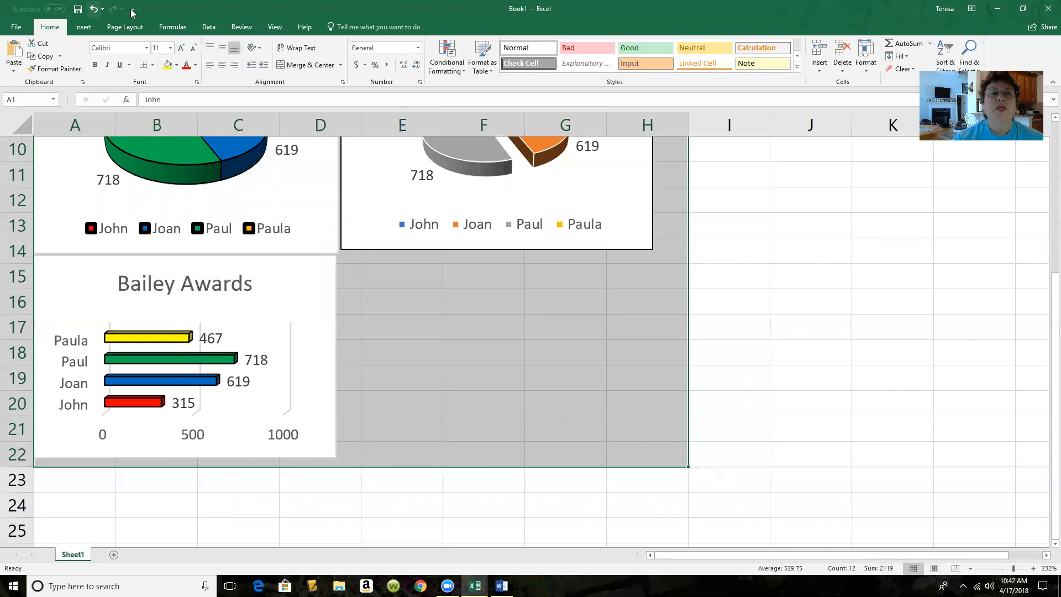
pyautogui.click(128, 30)
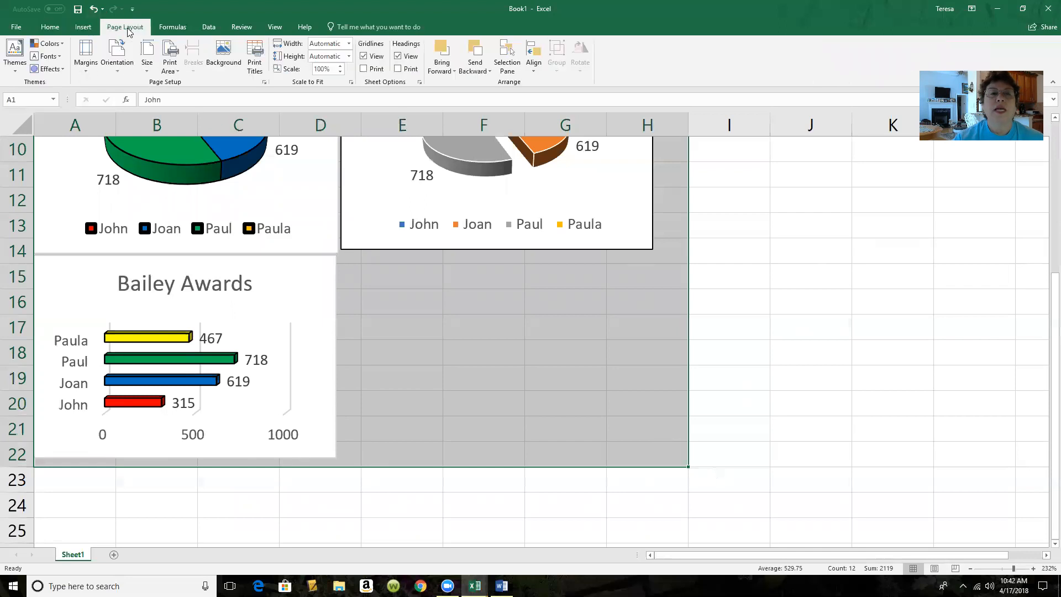
pyautogui.click(170, 69)
pyautogui.click(188, 82)
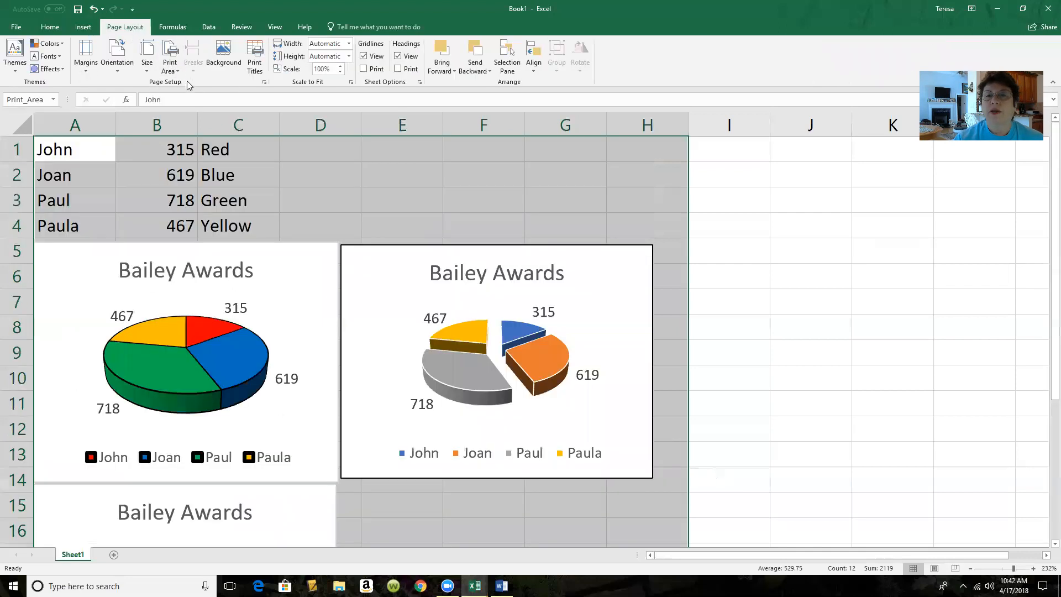
pyautogui.click(887, 210)
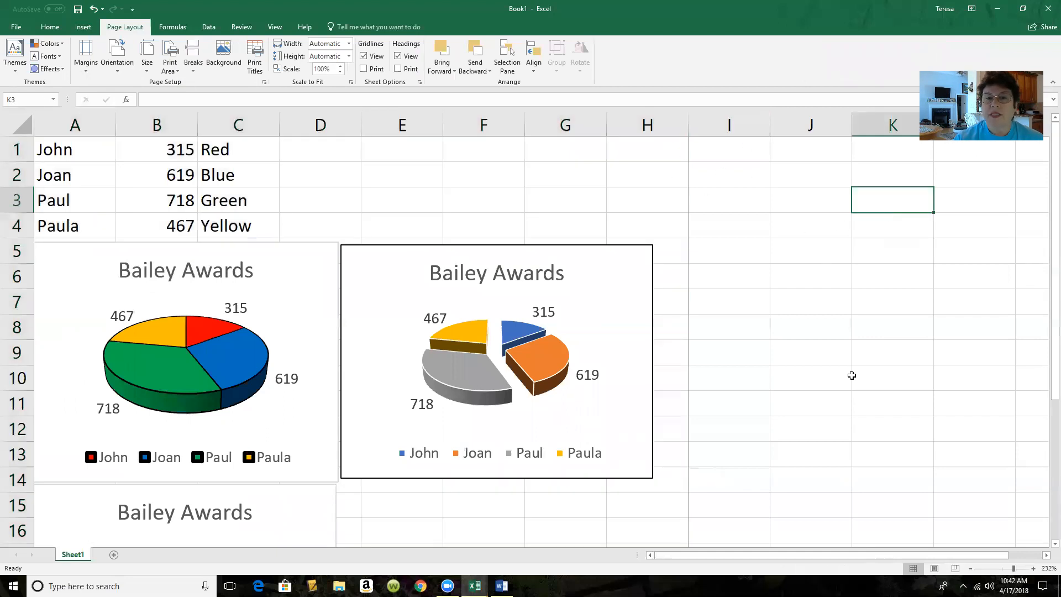
# Try the exploded pie chart across the print area's edge at column H, and move it back beside the first pie chart
pyautogui.scroll(-5, 852, 375)
pyautogui.scroll(3, 852, 376)
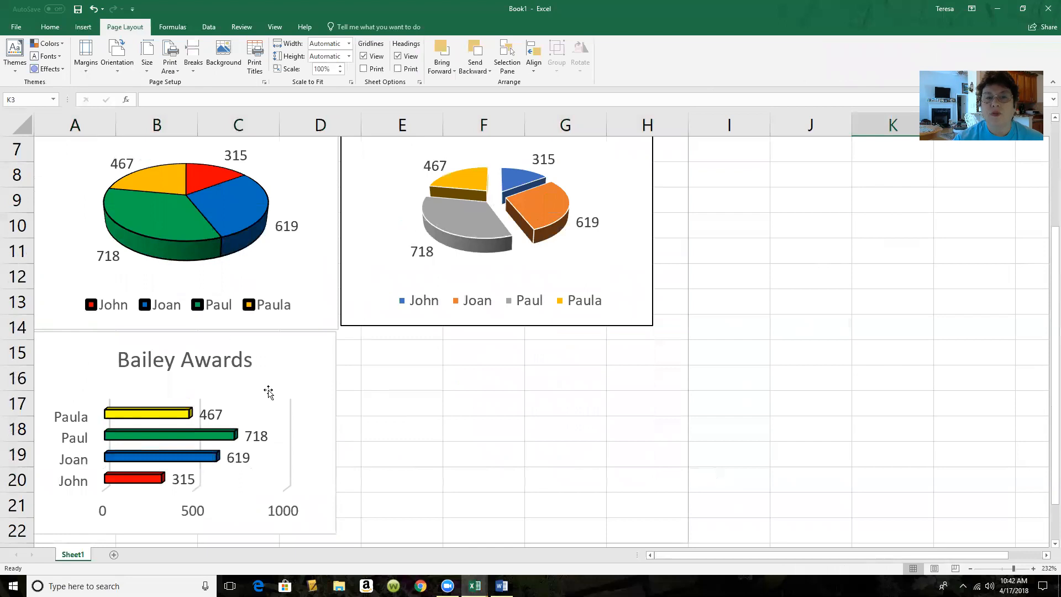
pyautogui.scroll(2, 775, 342)
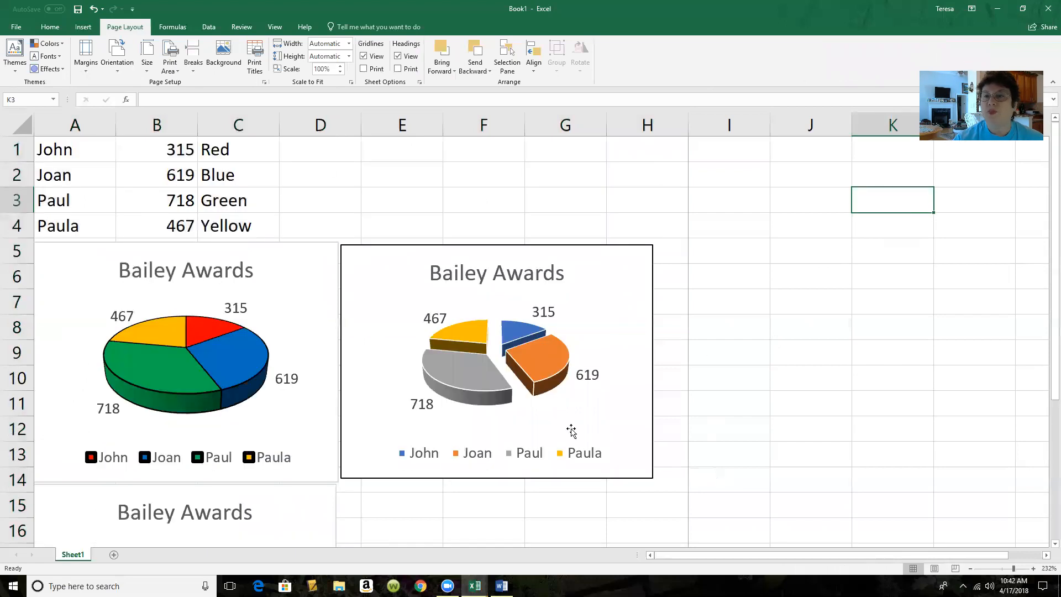
pyautogui.moveTo(600, 304); pyautogui.dragTo(791, 296)
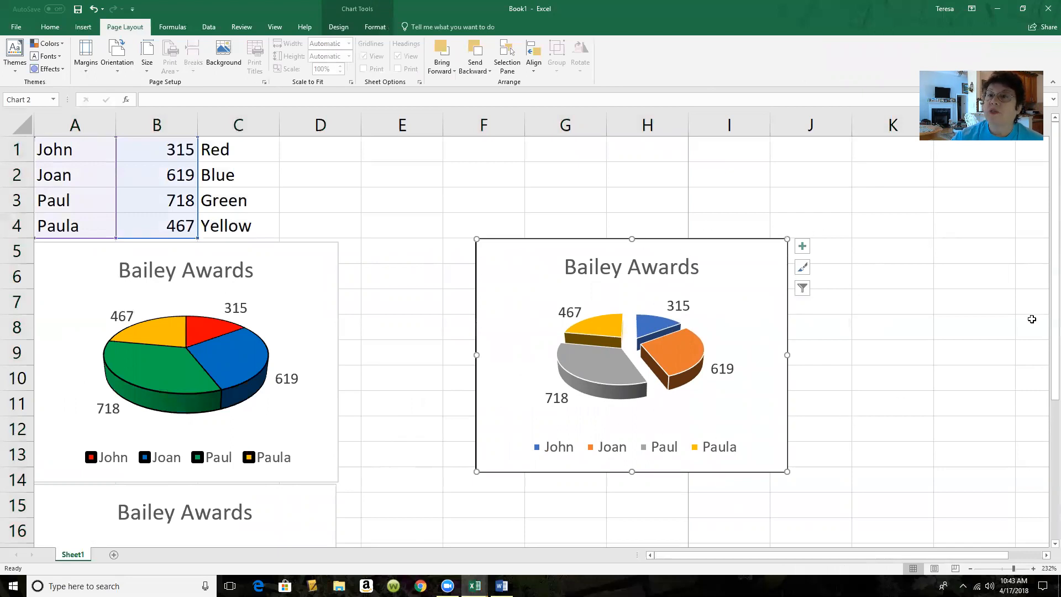
pyautogui.moveTo(709, 267); pyautogui.dragTo(618, 263)
pyautogui.click(798, 303)
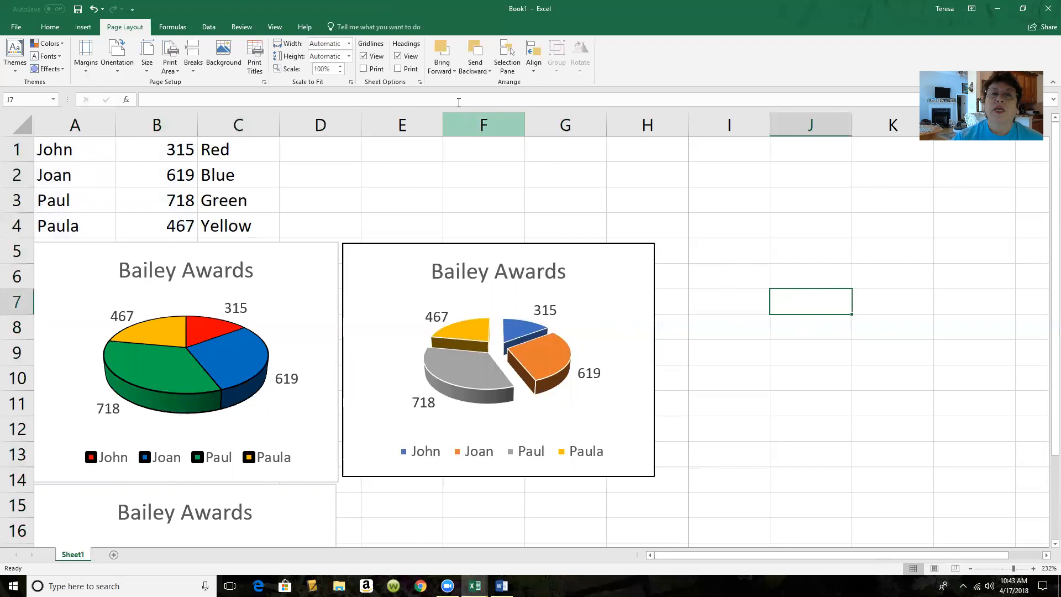
# Turn on gridline printing for the sheet and look at the custom header sections in Page Setup, leaving them empty
pyautogui.click(363, 69)
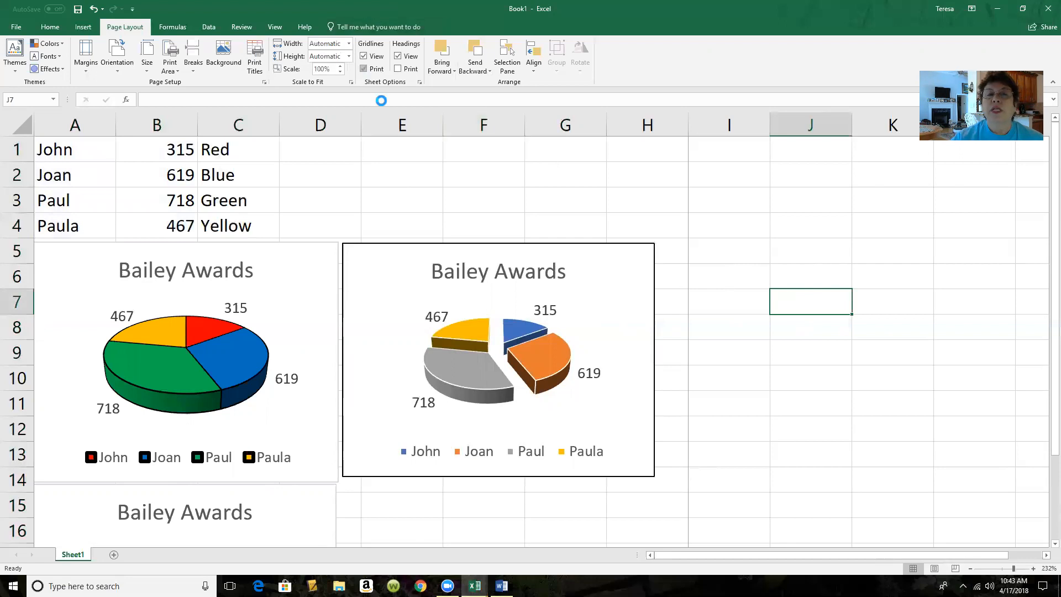
pyautogui.click(420, 82)
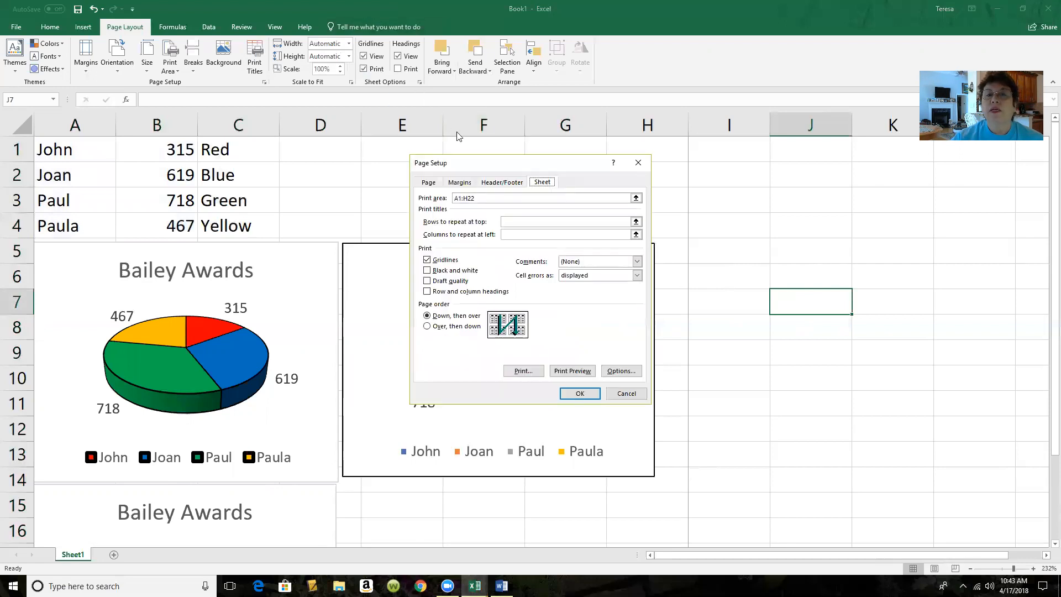
pyautogui.click(500, 186)
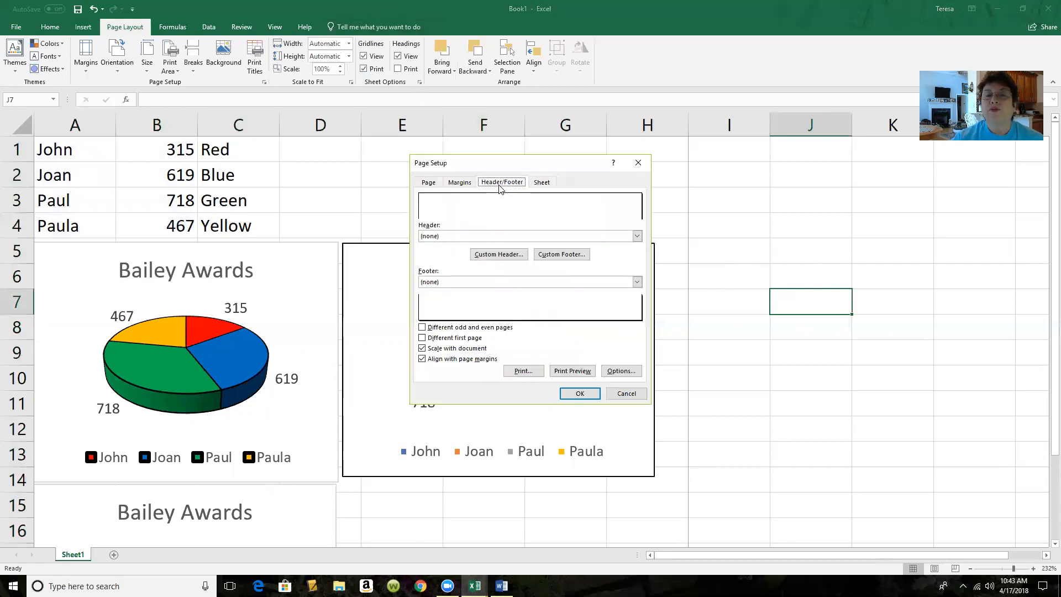
pyautogui.click(498, 255)
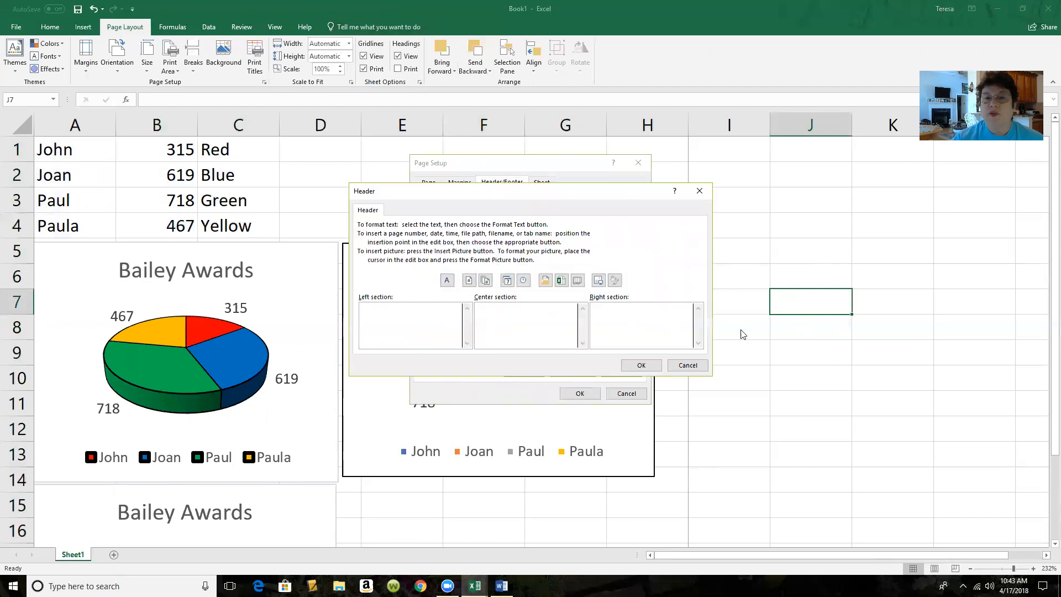
pyautogui.click(641, 365)
pyautogui.click(580, 393)
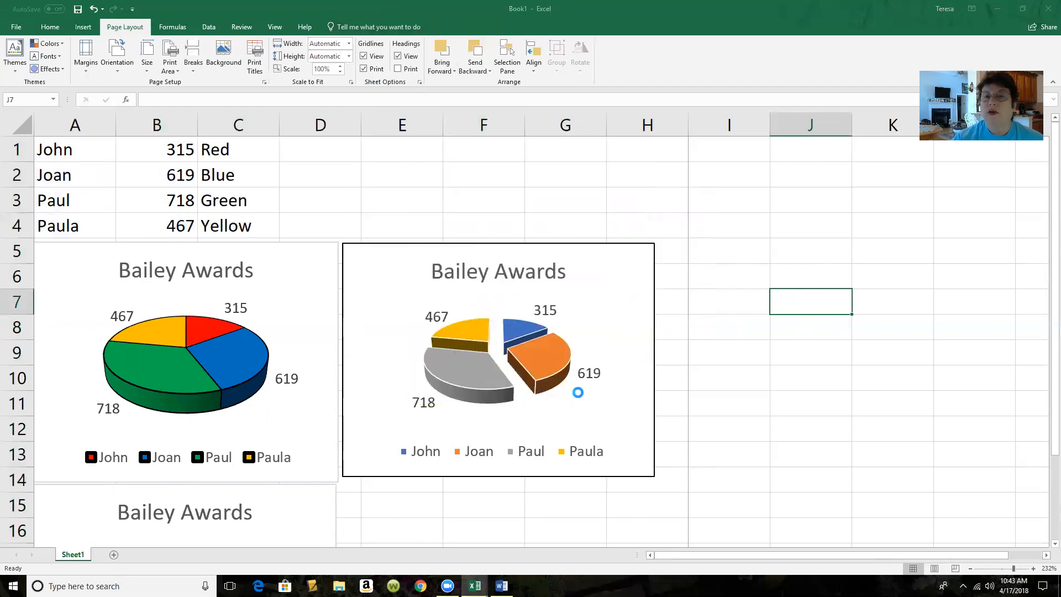
pyautogui.click(724, 367)
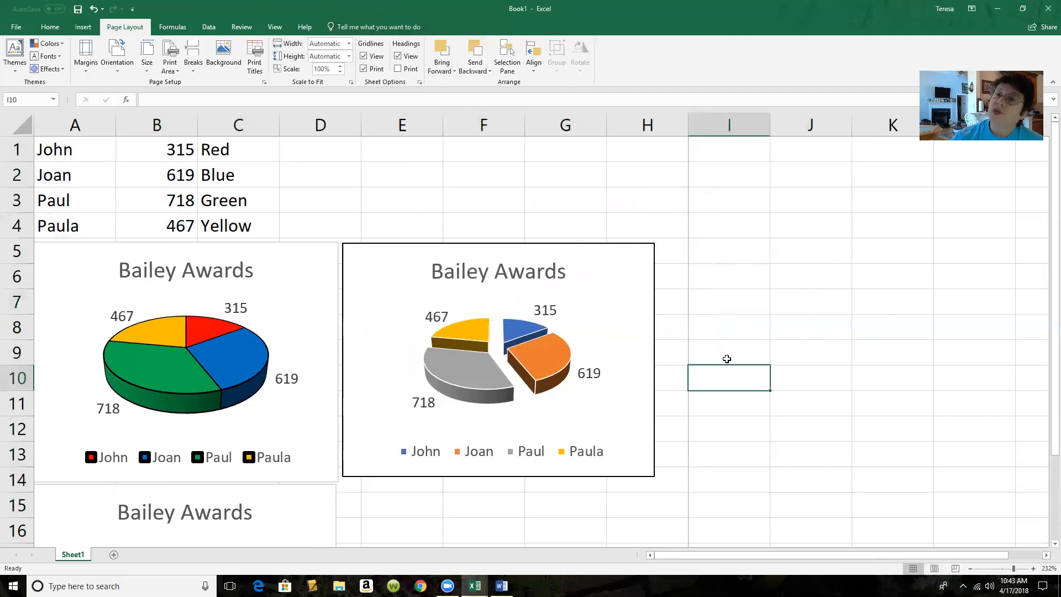
# Close the Book1 workbook and select the data in A1:B4 of the finished Bailey Awards workbook
pyautogui.click(1047, 12)
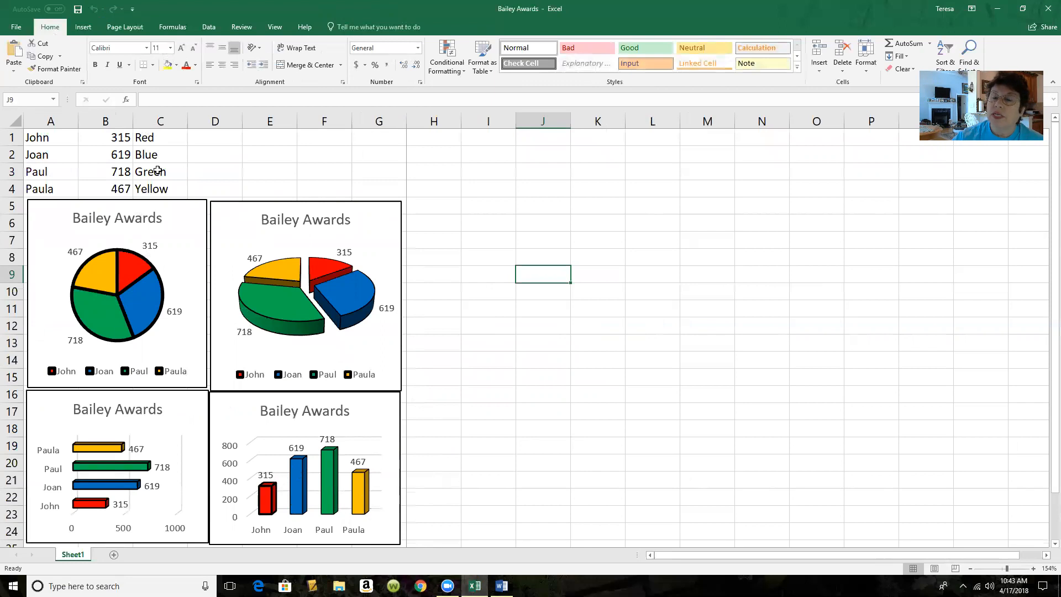
pyautogui.moveTo(50, 138); pyautogui.dragTo(102, 189)
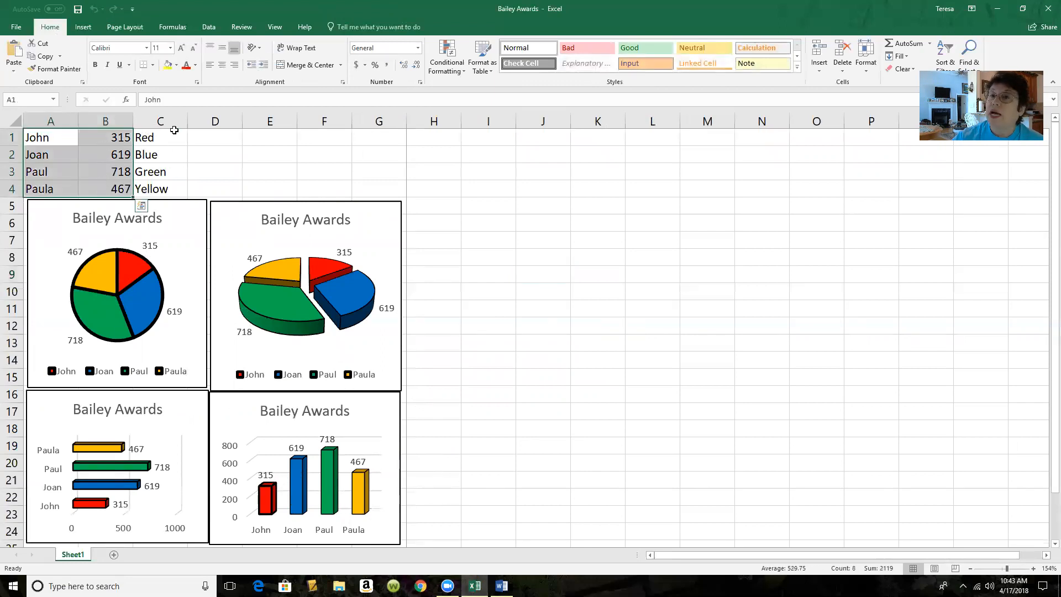